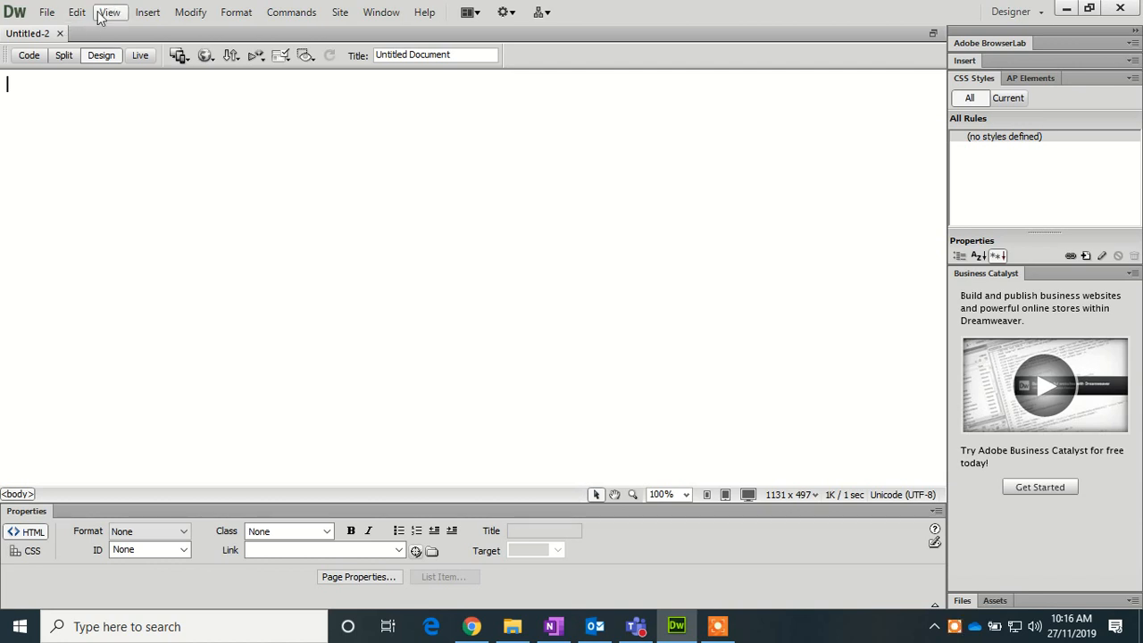
- Insert a 7-row, 3-column table, 400 pixels wide, with a 1-pixel border
click(144, 13)
click(173, 128)
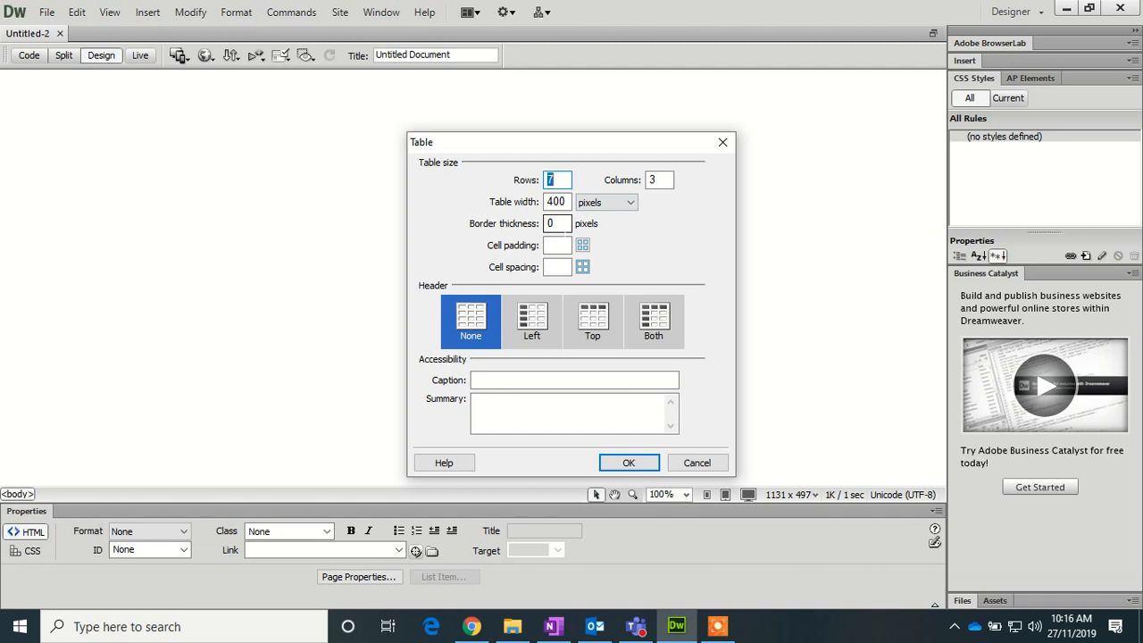
click(559, 225)
double_click(559, 225)
text(1)
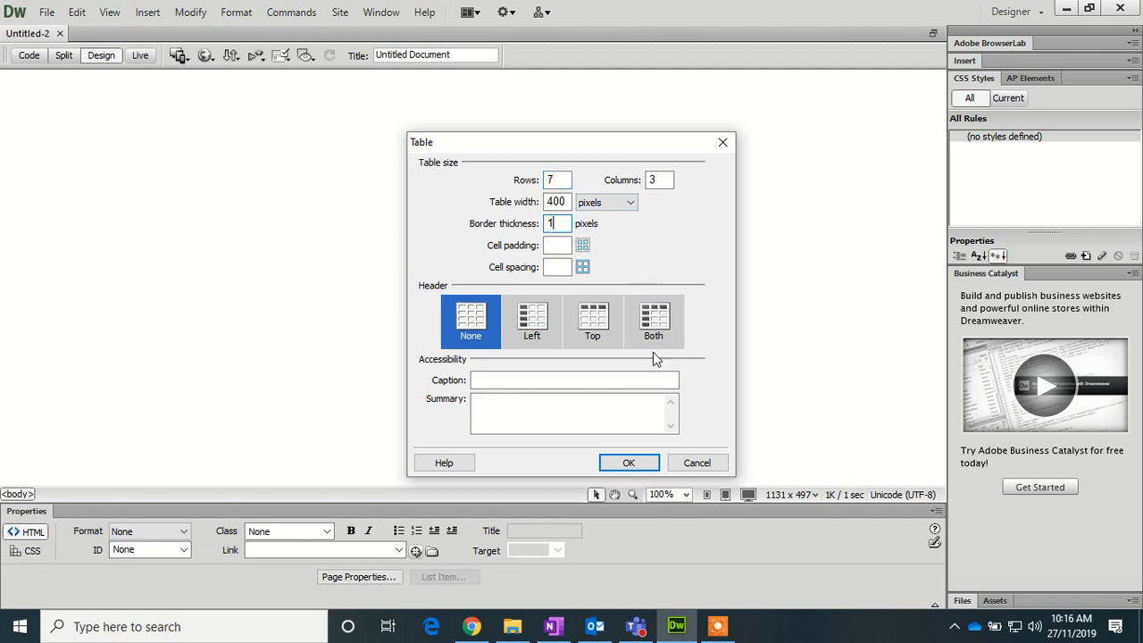
click(641, 466)
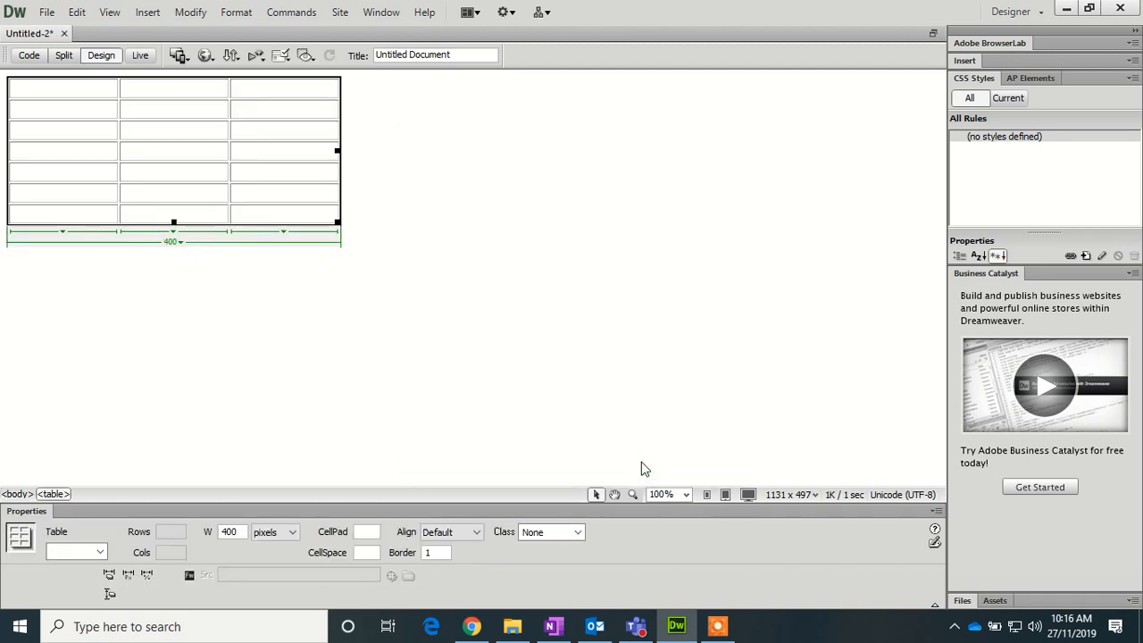
- Merge the whole top row into one cell, and the second row's left two cells into one
drag(281, 94, 59, 86)
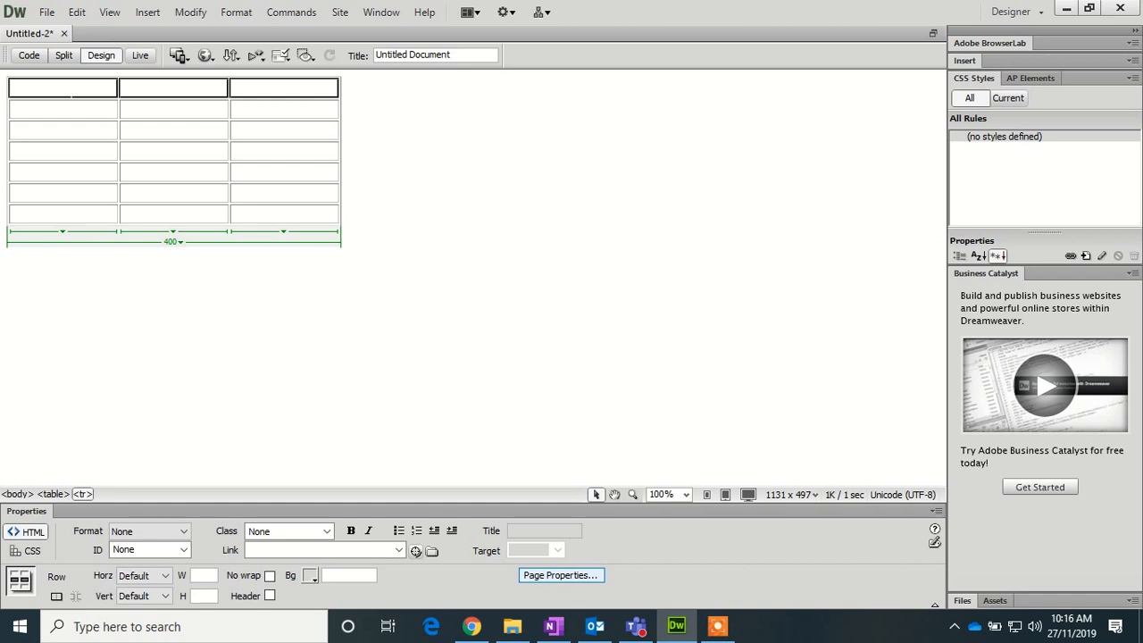
right_click(62, 85)
mouse_move(89, 94)
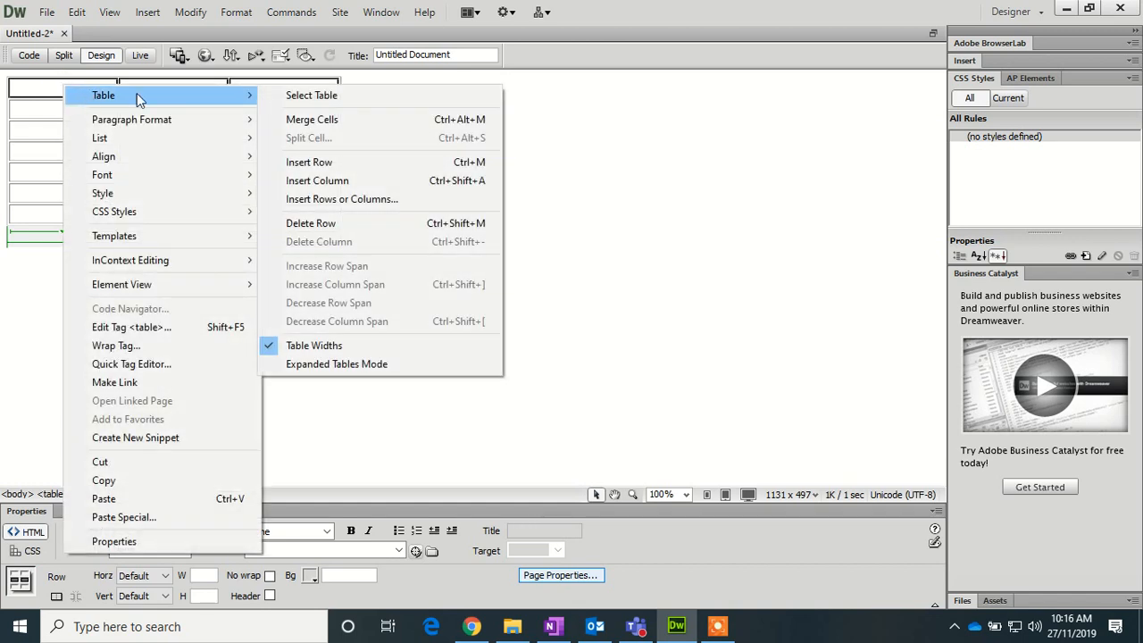
click(351, 123)
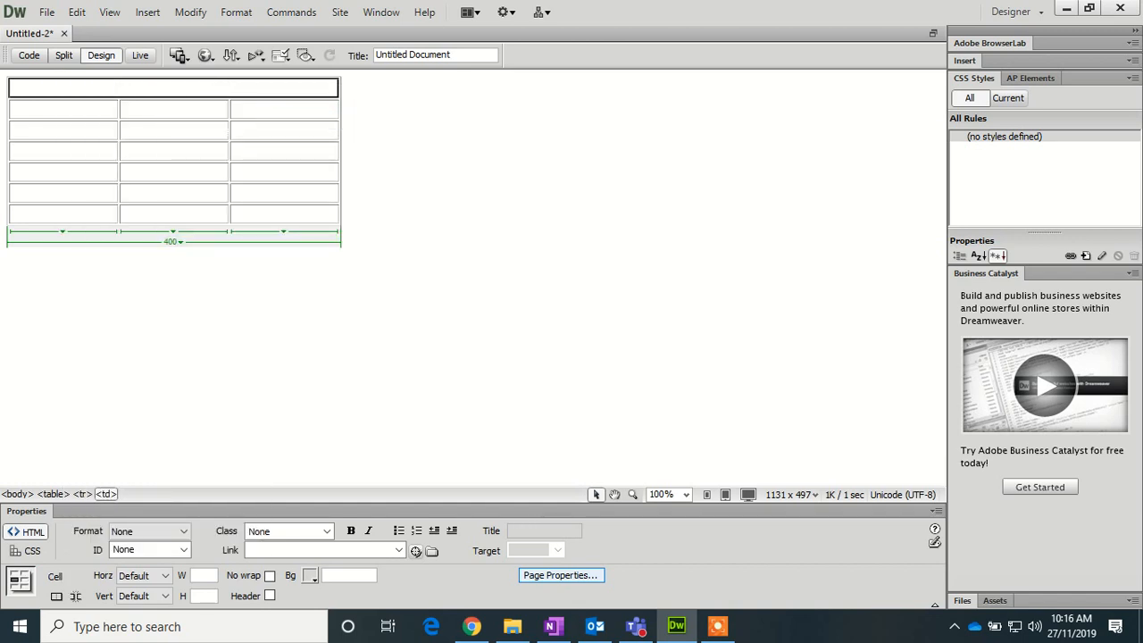
drag(208, 109, 59, 107)
right_click(72, 103)
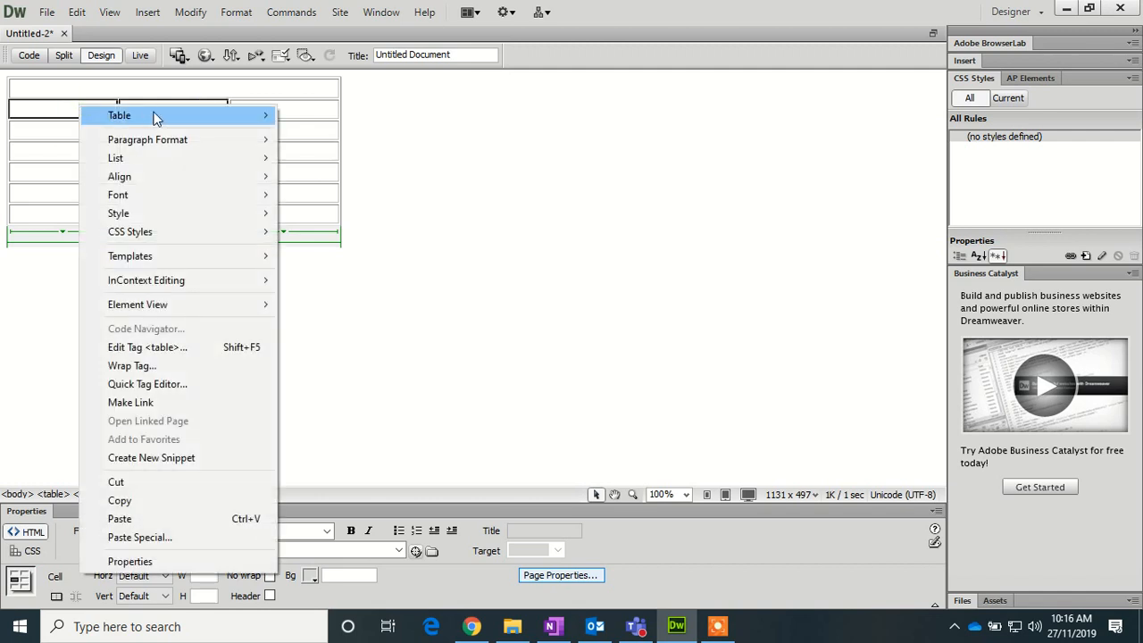
mouse_move(233, 116)
click(343, 138)
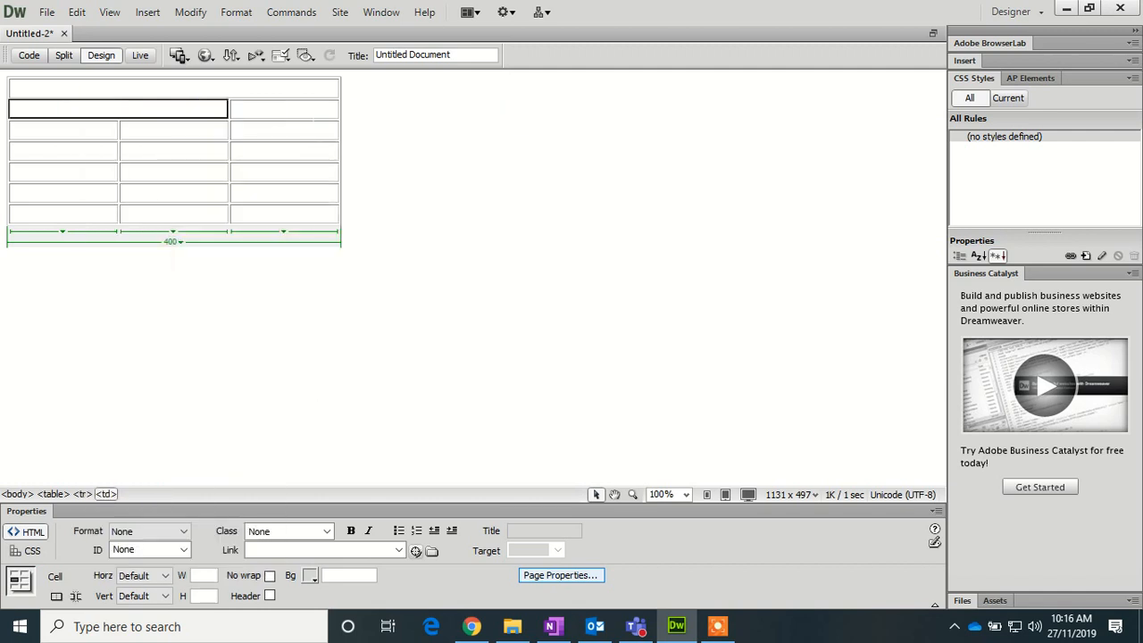
- Merge the right-column cells below the top row into one tall cell
drag(233, 107, 303, 214)
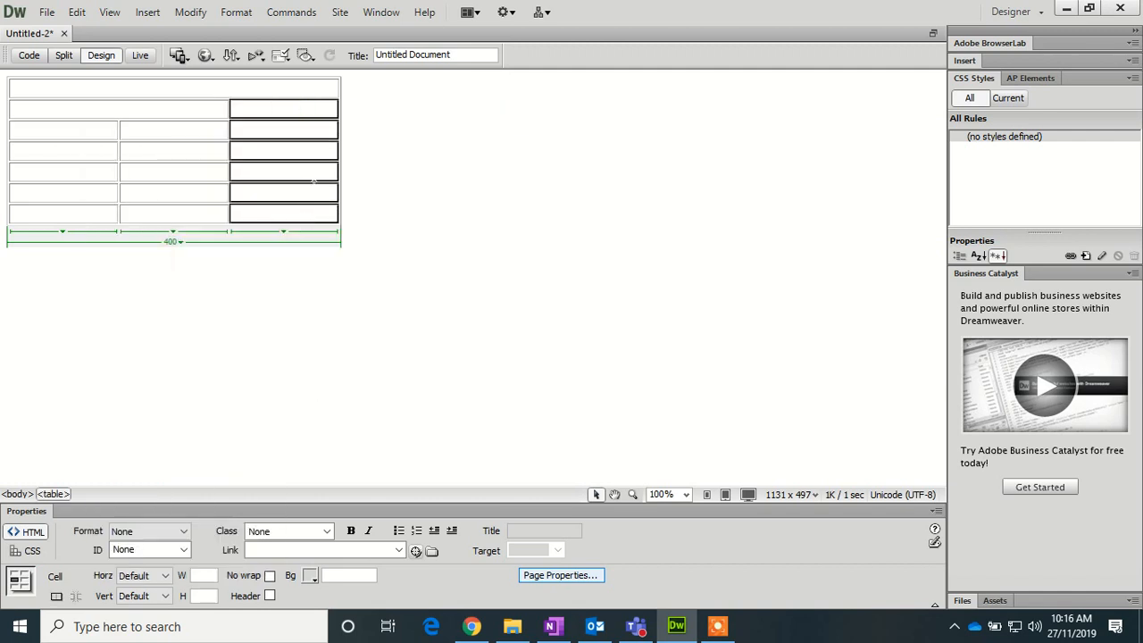
right_click(309, 118)
mouse_move(474, 117)
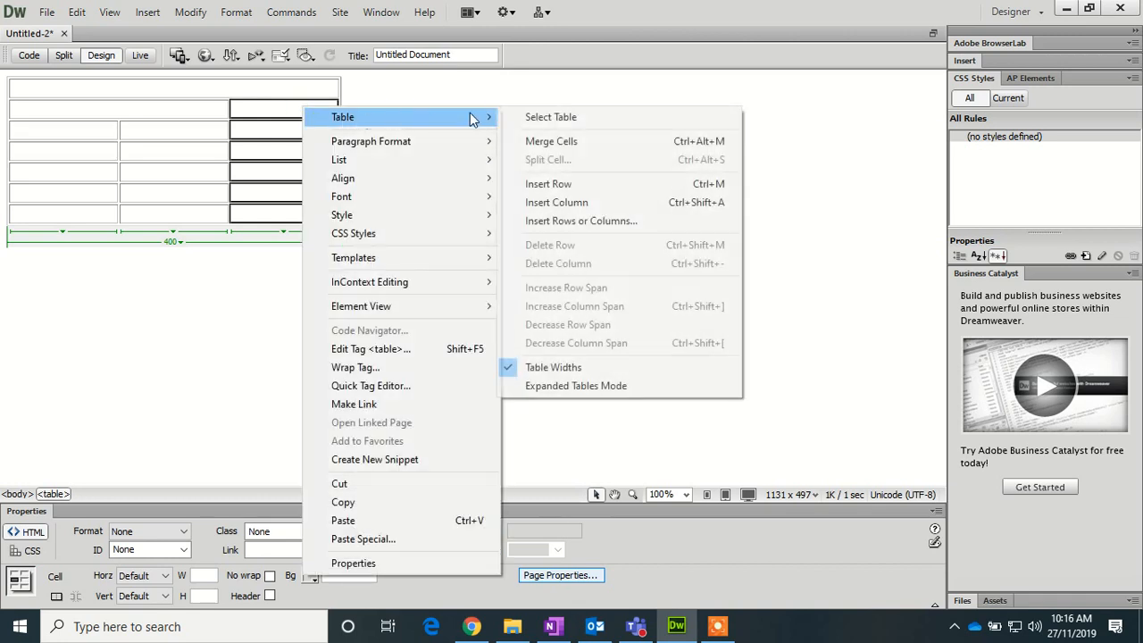
click(541, 142)
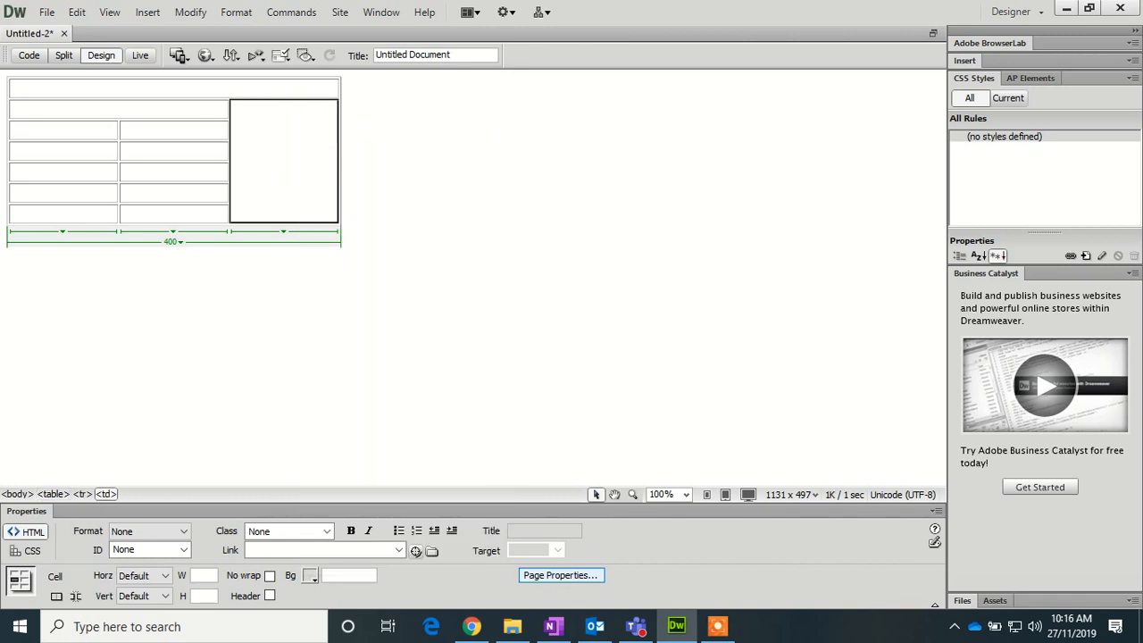
click(198, 86)
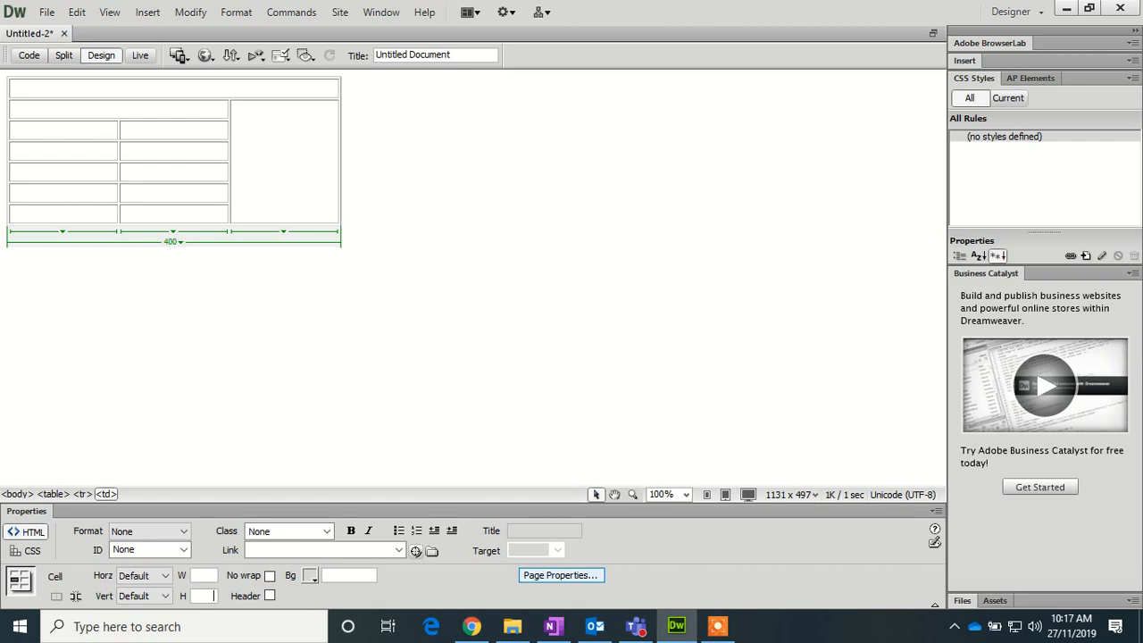
- Make the top row and the merged second-row cell 80 pixels tall
text(80)
key(Return)
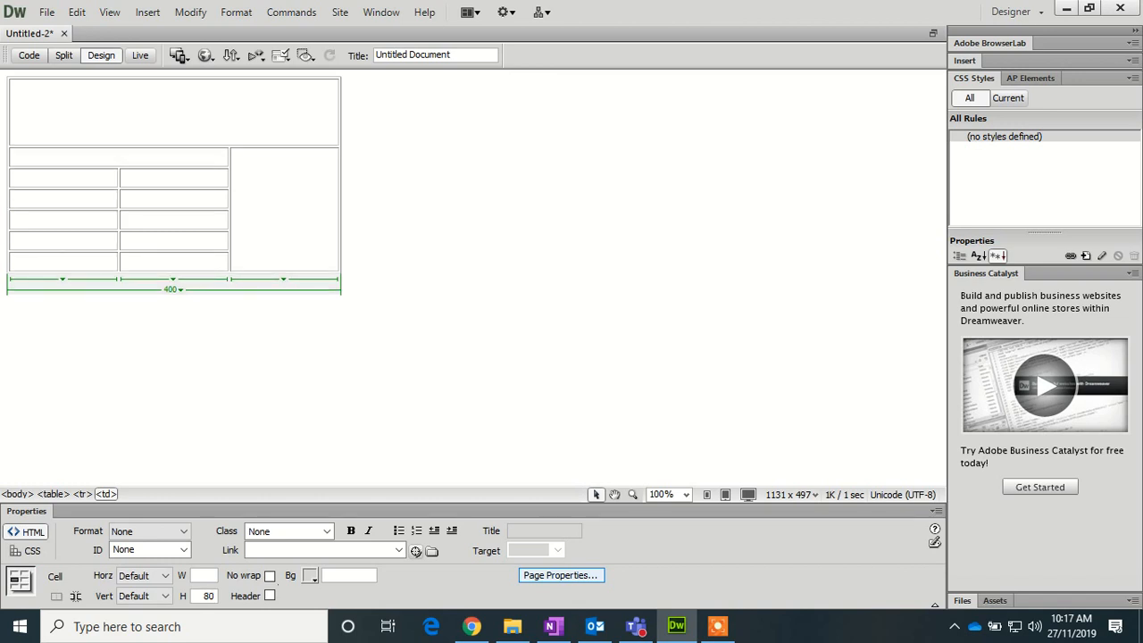
click(137, 154)
click(208, 597)
text(8)
key(Return)
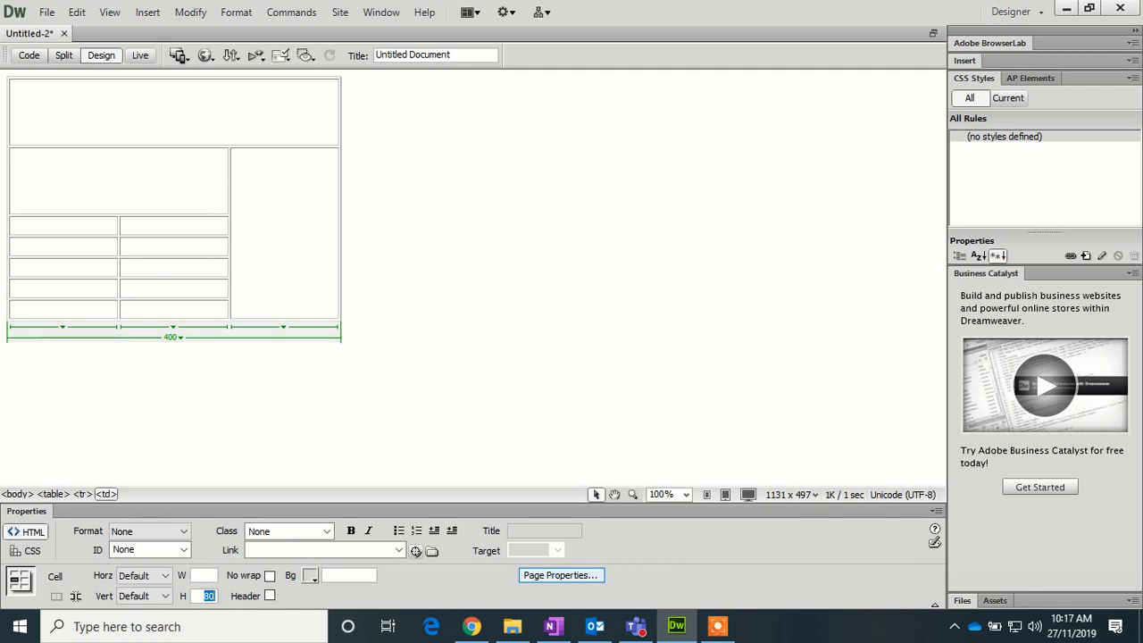
- Set the merged second-row cell's width to 300 pixels
click(199, 197)
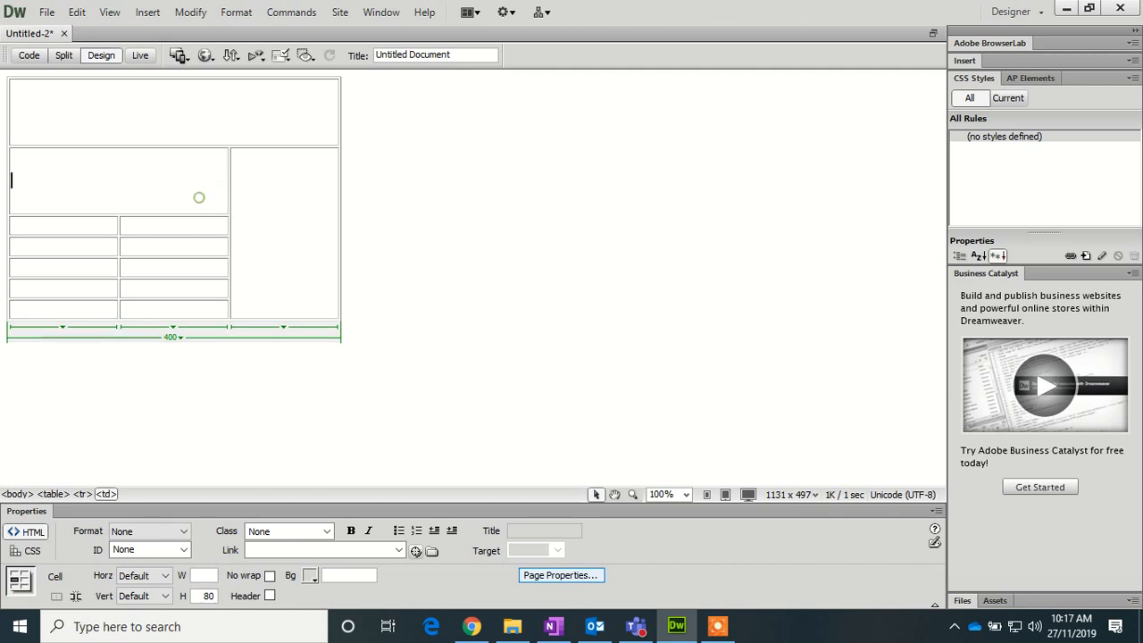
click(209, 574)
text(300)
key(Tab)
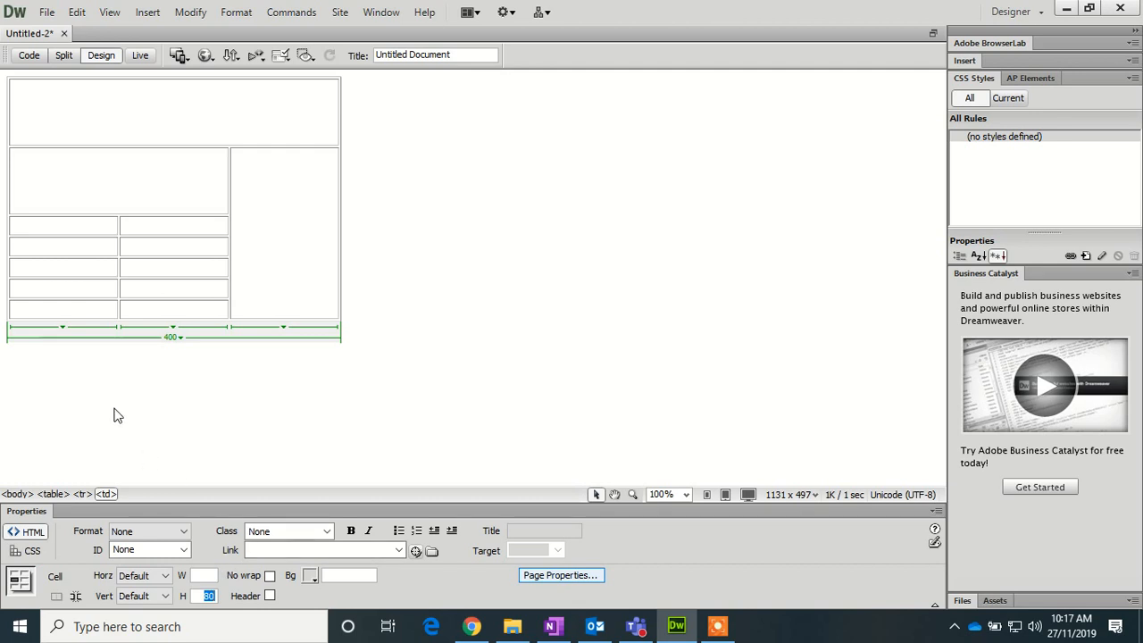
- Make the third row's first cell 100 pixels wide and 100 pixels tall
click(98, 223)
click(205, 575)
text(100)
key(Tab)
text(100)
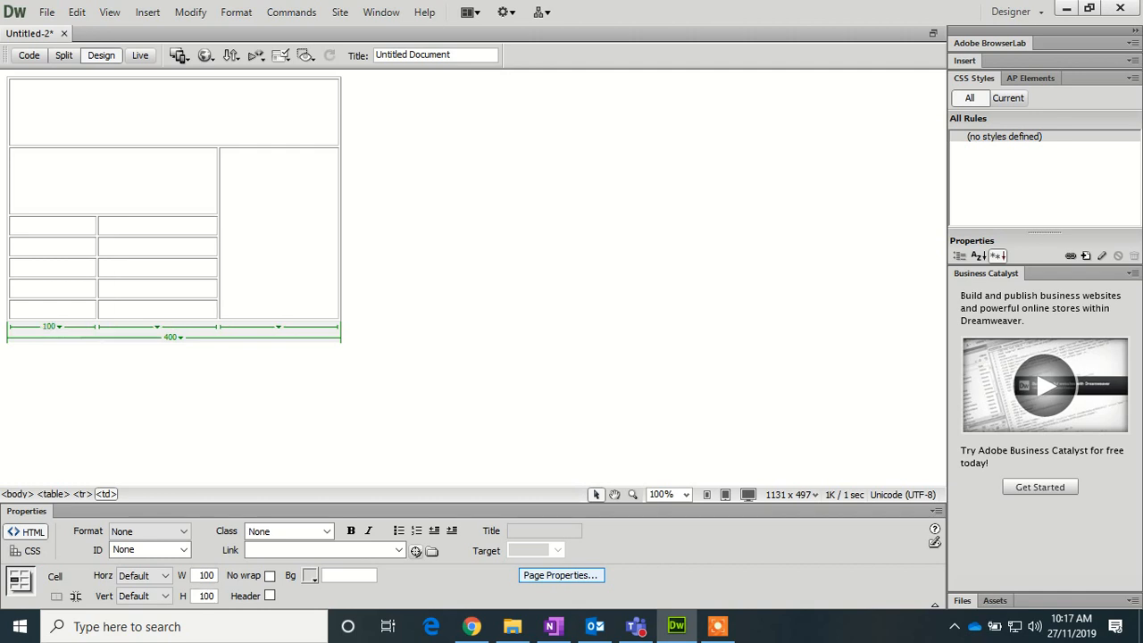
key(Return)
click(77, 309)
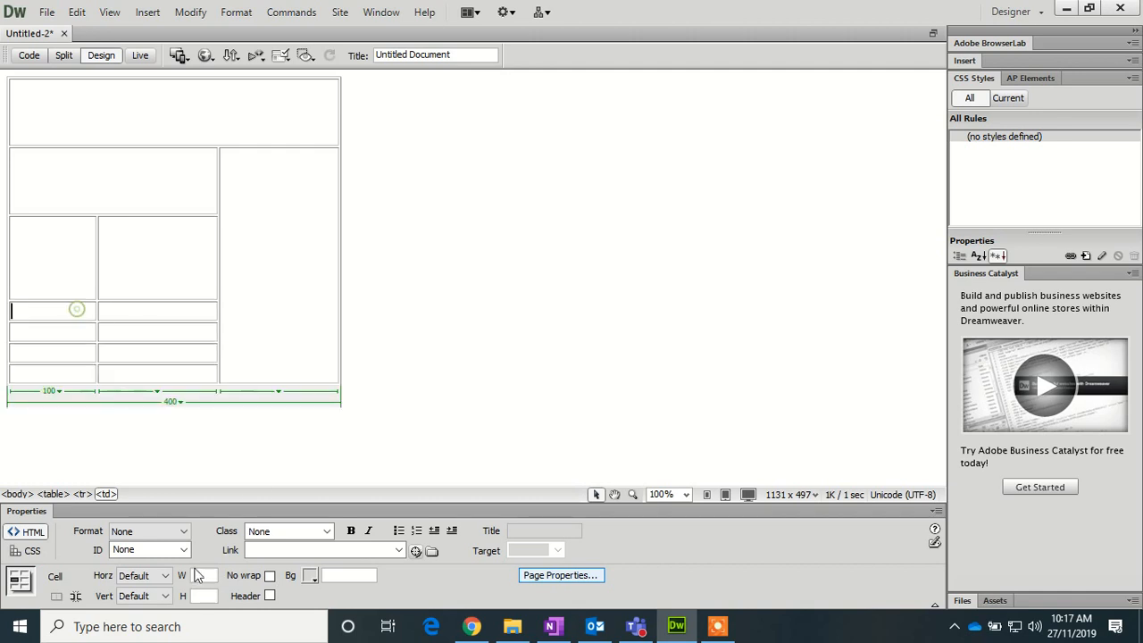
- Set the fourth and fifth rows' first cells to 100 × 100 pixels
click(202, 574)
text(100)
click(168, 310)
click(61, 304)
click(205, 595)
text(100)
key(Return)
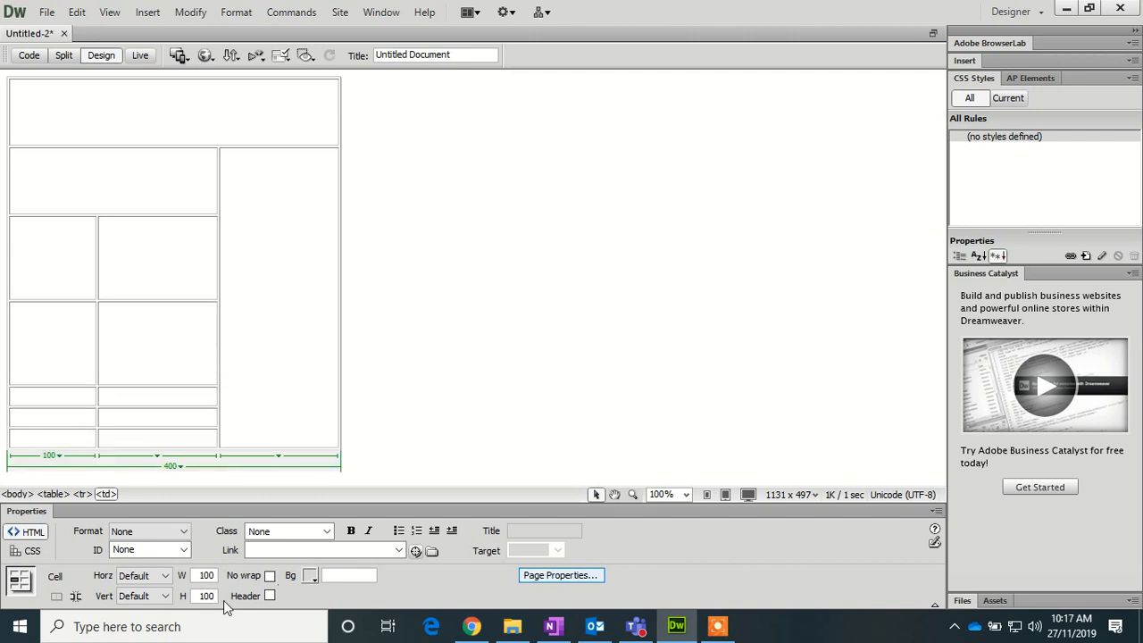
click(89, 399)
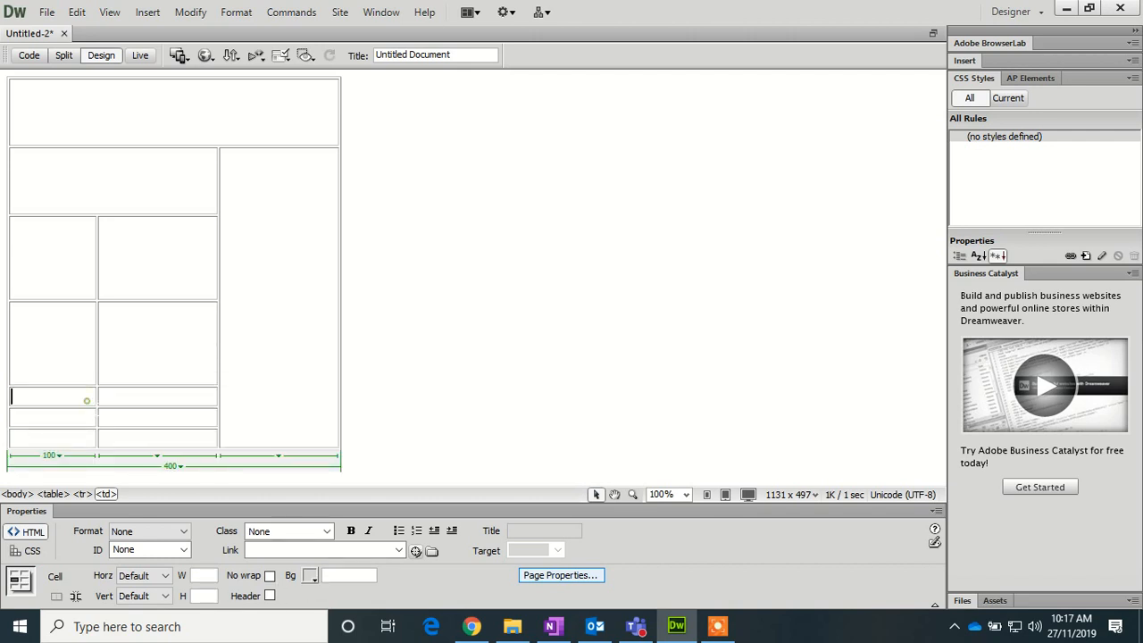
click(205, 596)
text(100)
key(Return)
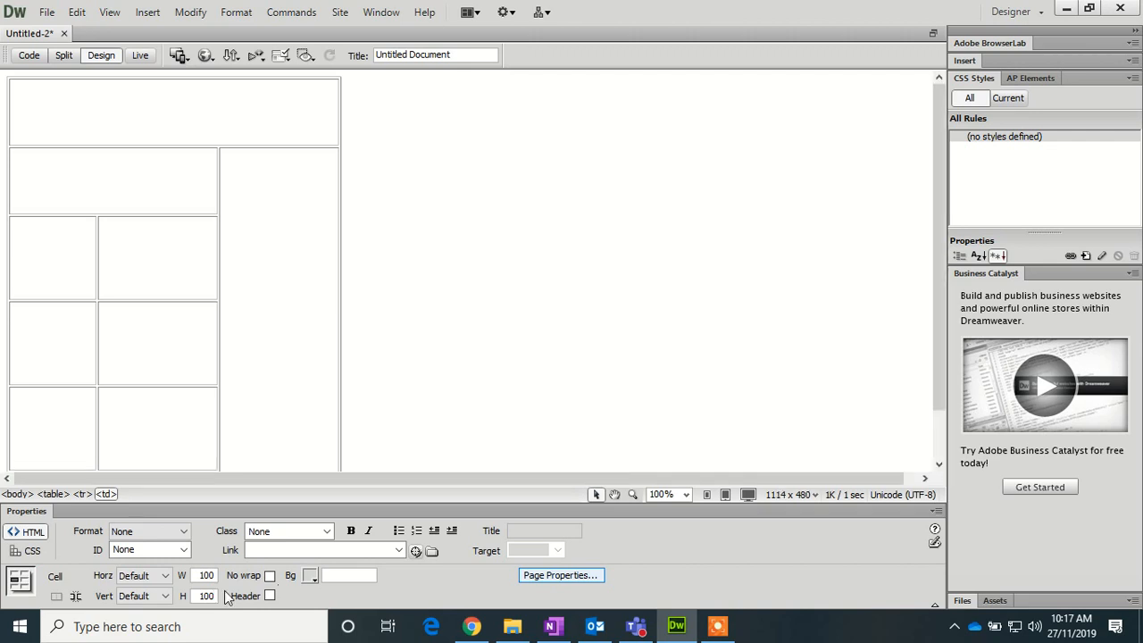
- Set the last two rows' first cells to 100 × 100 pixels
scroll(82, 423, down, 2)
click(79, 424)
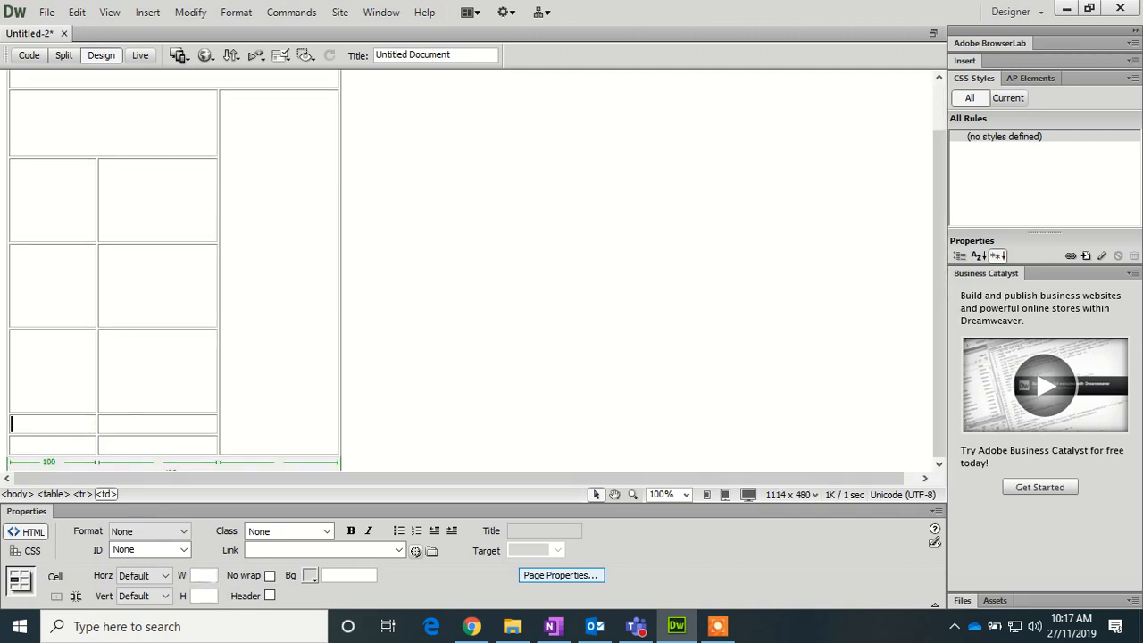
click(204, 575)
text(100)
click(212, 596)
text(100)
key(Return)
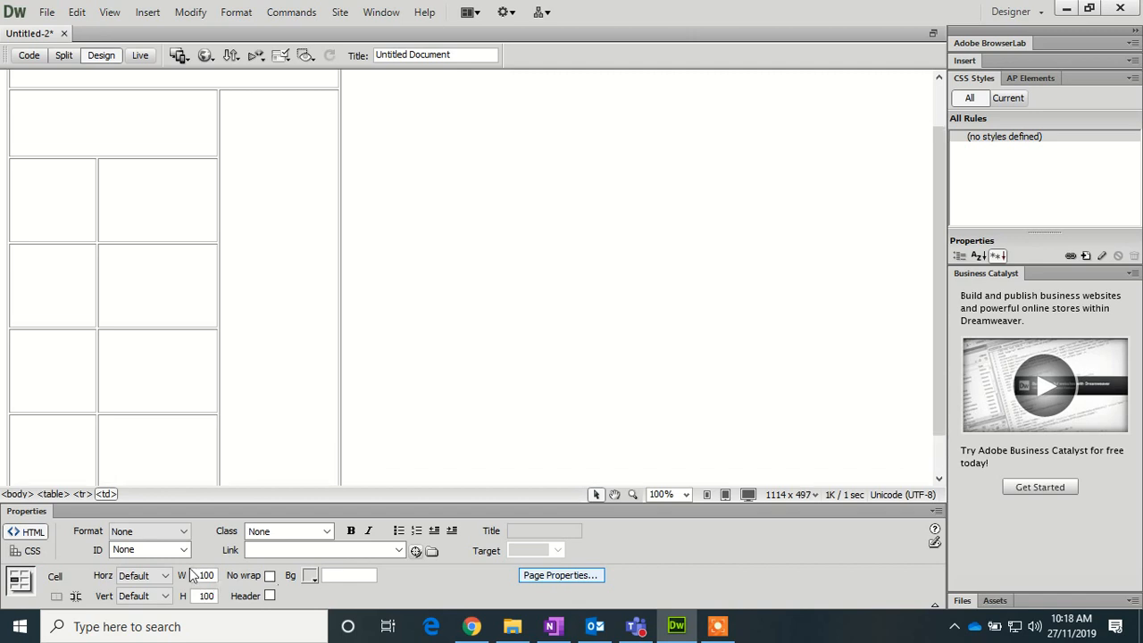
click(55, 459)
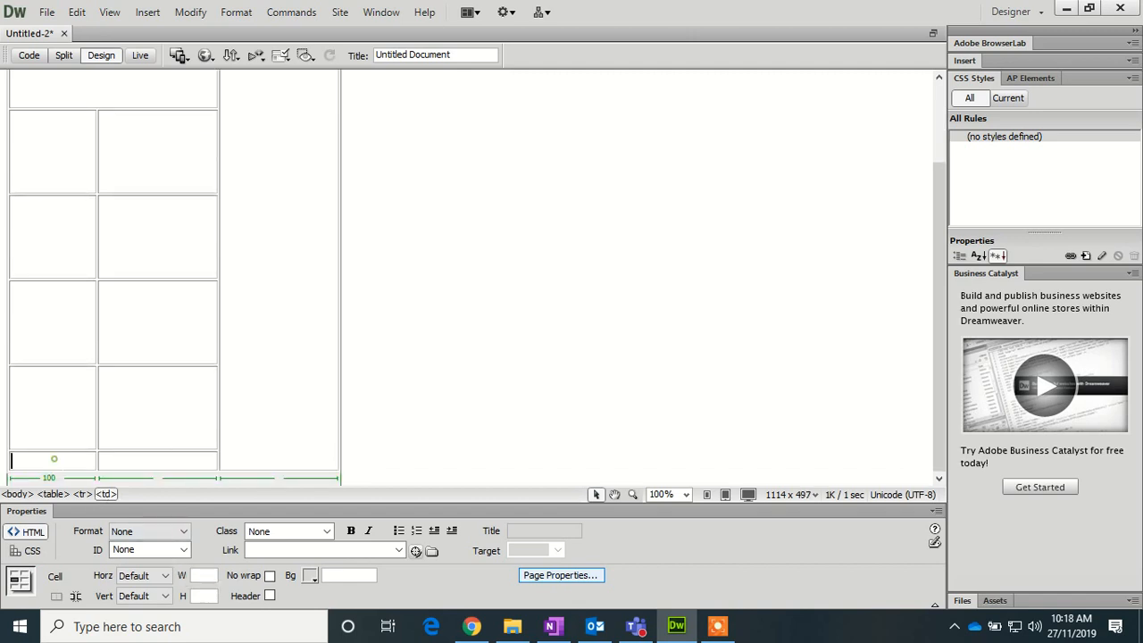
text(100100)
key(Return)
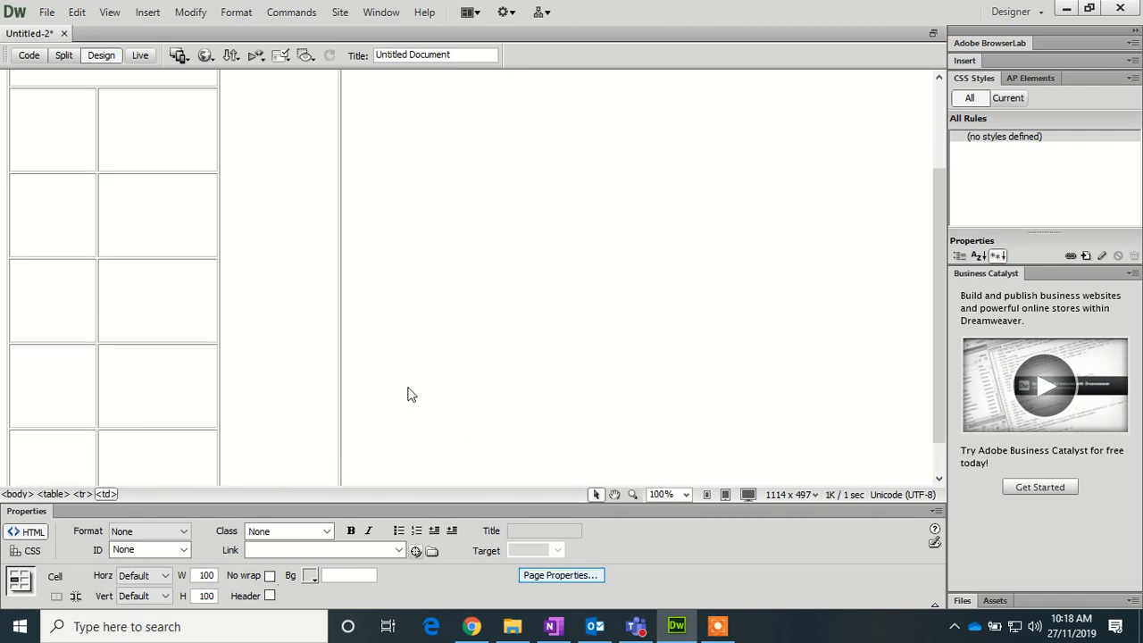
- Widen a second-column cell to 200 pixels
scroll(408, 390, up, 3)
click(151, 248)
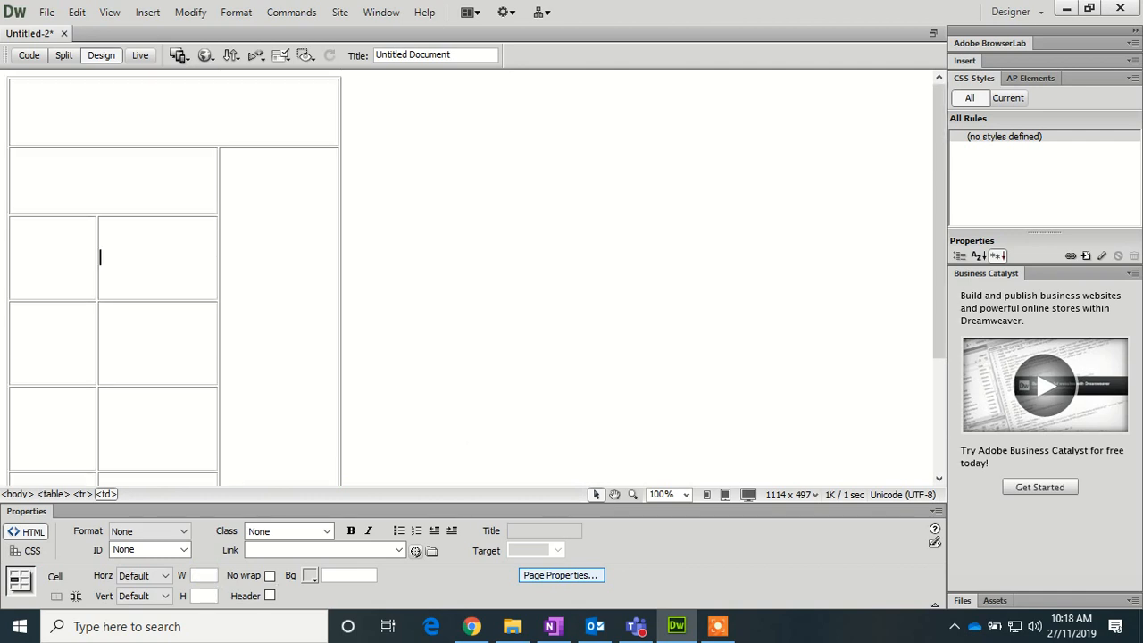
click(212, 575)
key(Tab)
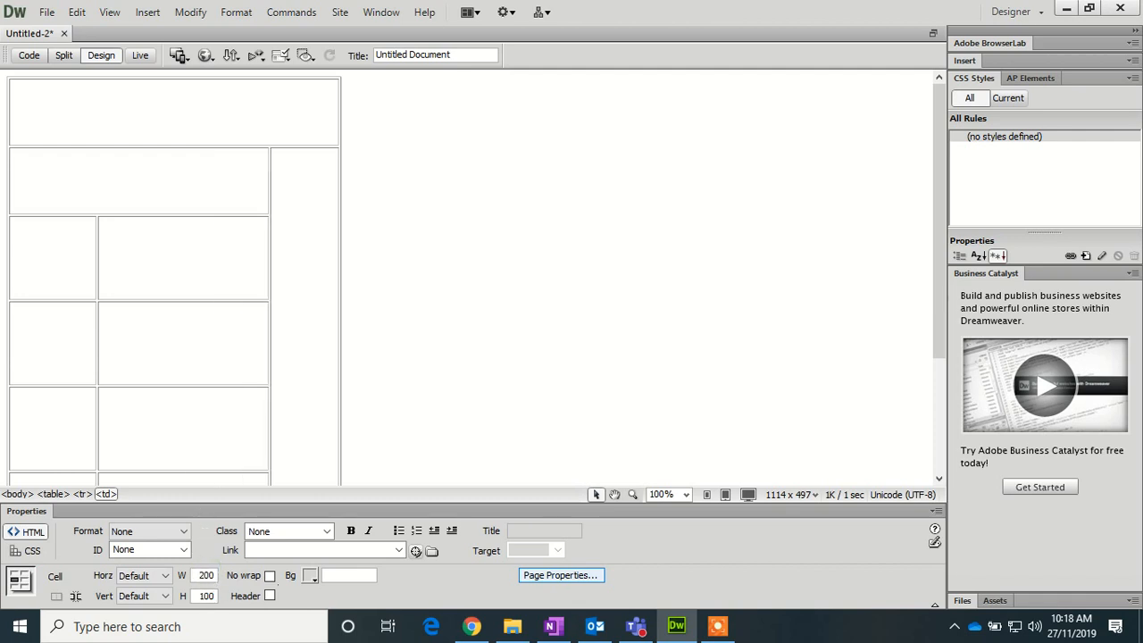
- Set the lower second-column cells to 200 pixels wide
click(191, 327)
click(212, 575)
key(Tab)
text(10)
scroll(363, 382, down, 2)
click(209, 330)
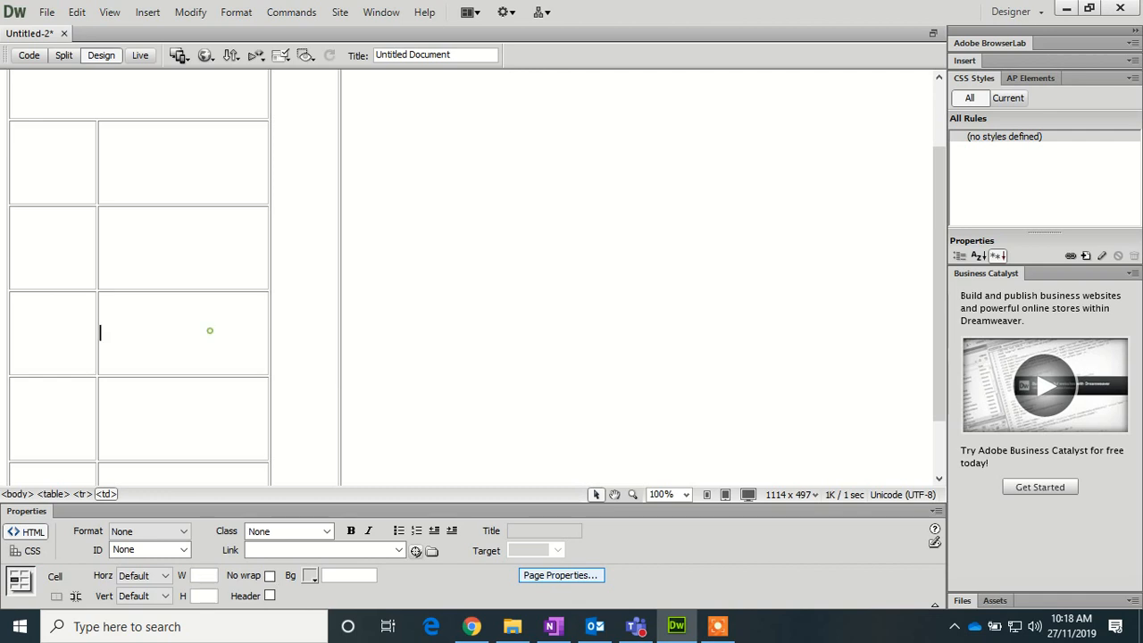
click(203, 575)
text(200)
key(Tab)
text(10)
- Adjust the width and height values of the bottom table cells
click(148, 404)
click(203, 576)
text(1)
key(Return)
click(203, 420)
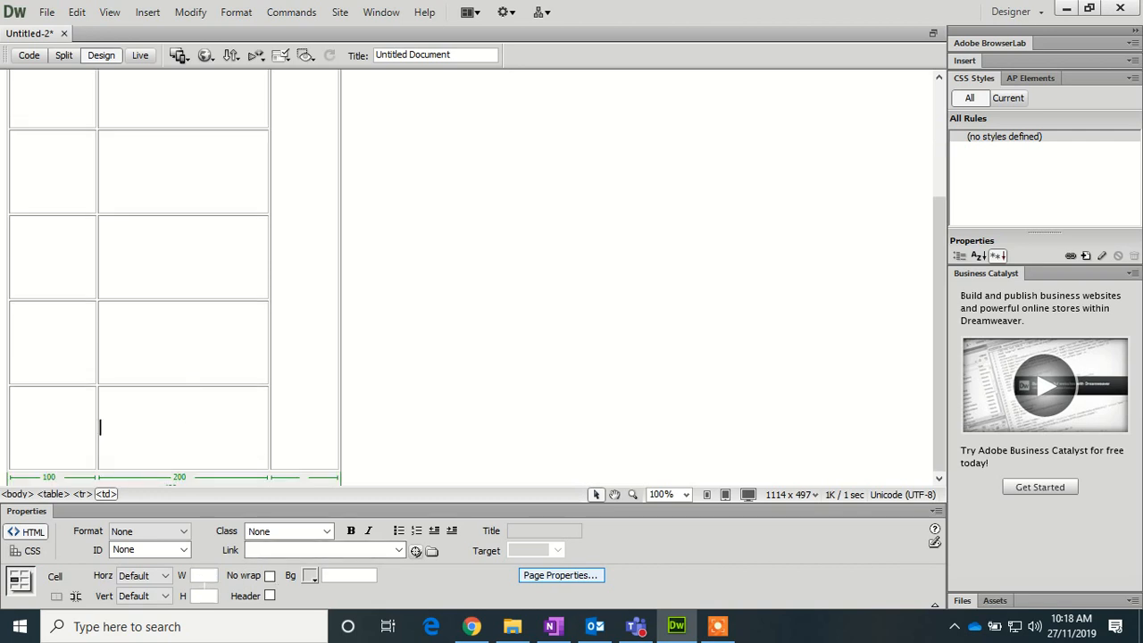
click(203, 576)
text(100)
drag(211, 579, 188, 580)
text(1)
- Make the tall right-column cell 100 pixels wide and 580 pixels high
click(301, 253)
click(204, 574)
text(100)
key(Tab)
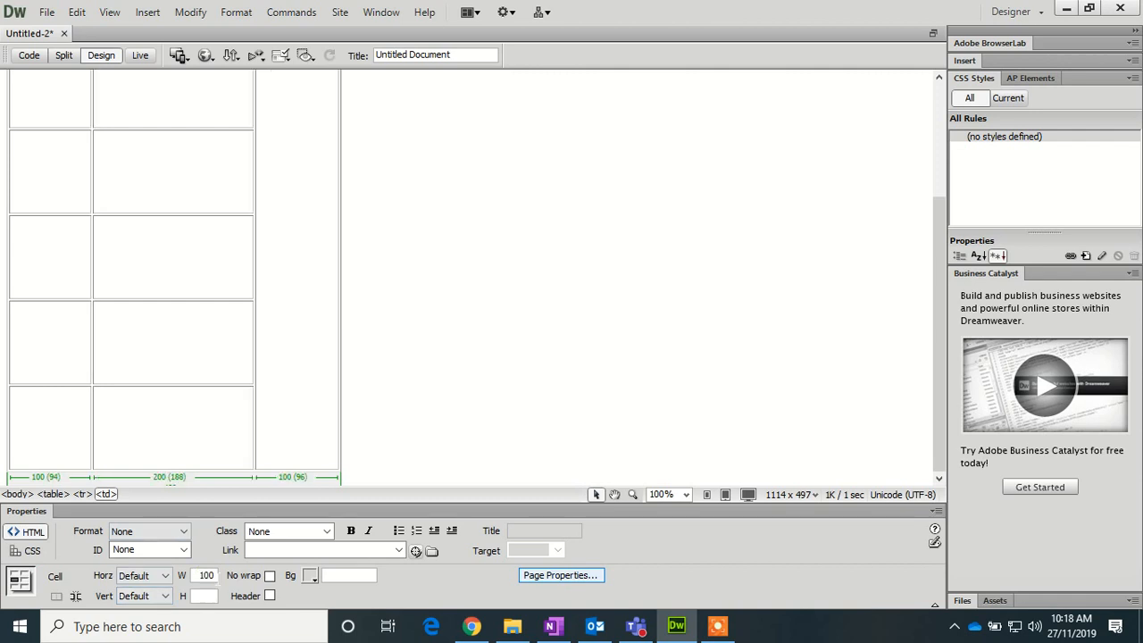
text(580)
key(Return)
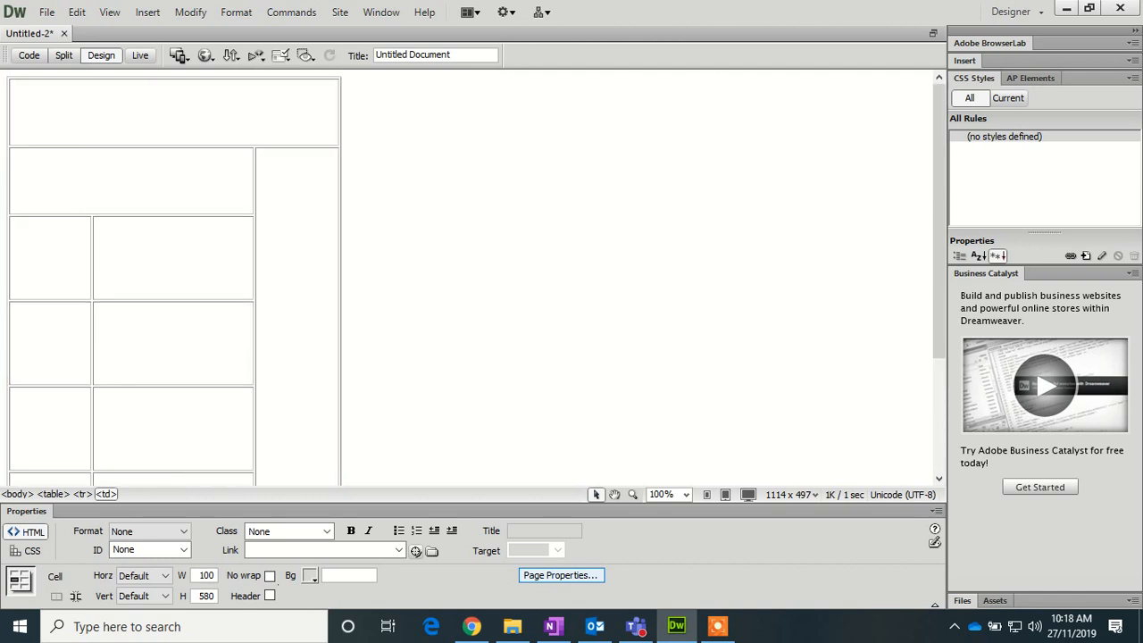
click(236, 118)
- Type 'Tourism in the Maldives' in the top cell and format it as Heading 1
text(Tourism)
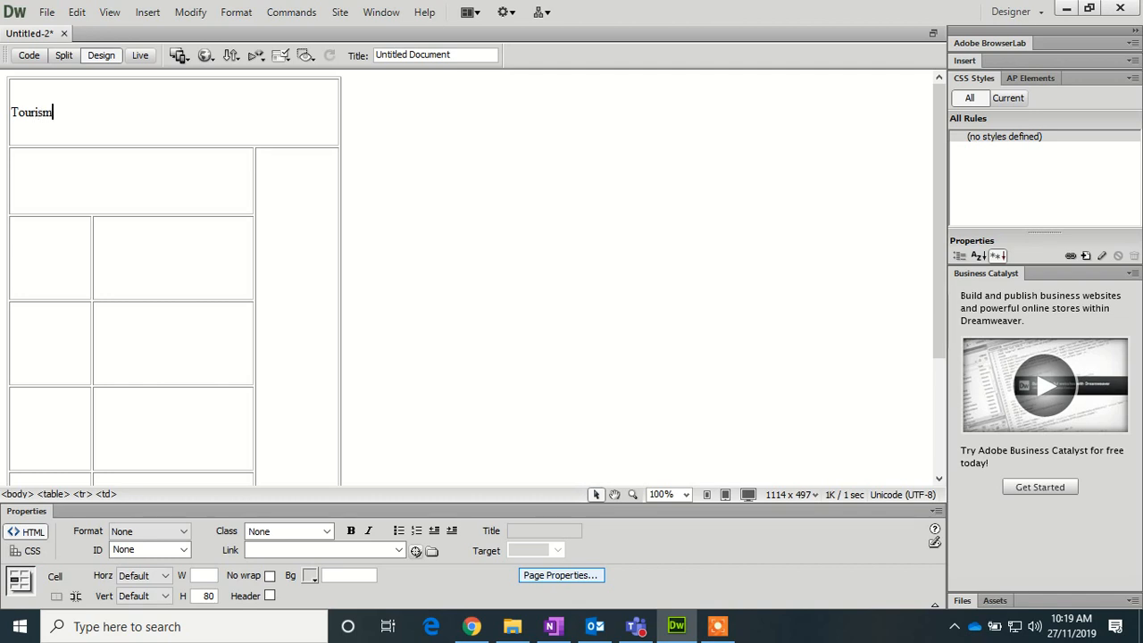
text( in the Maldives)
triple_click(158, 113)
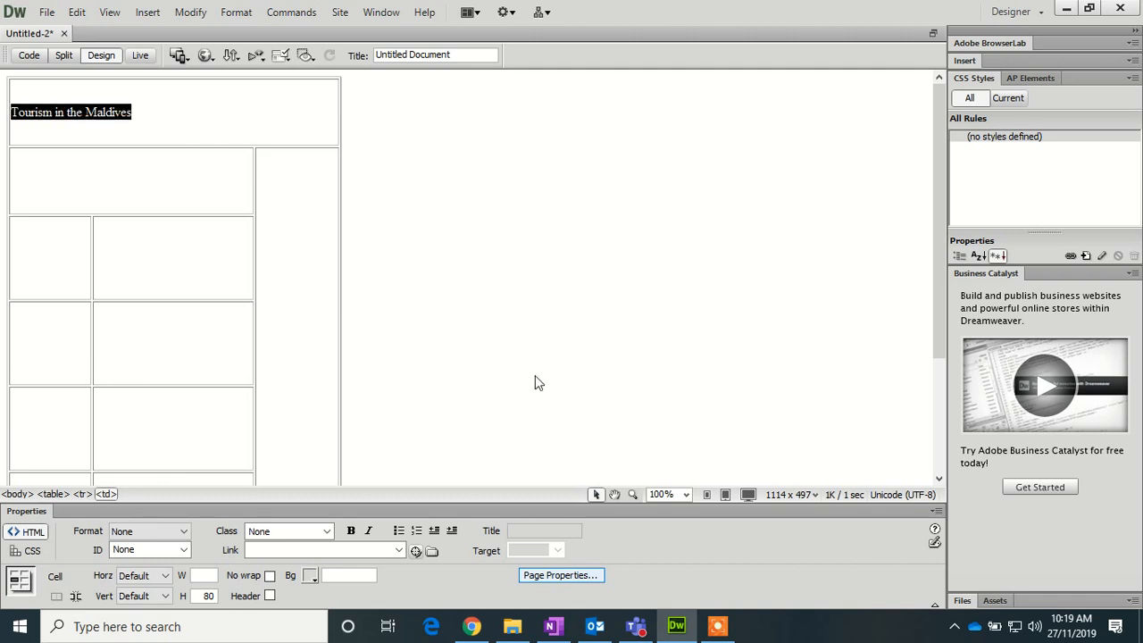
click(183, 531)
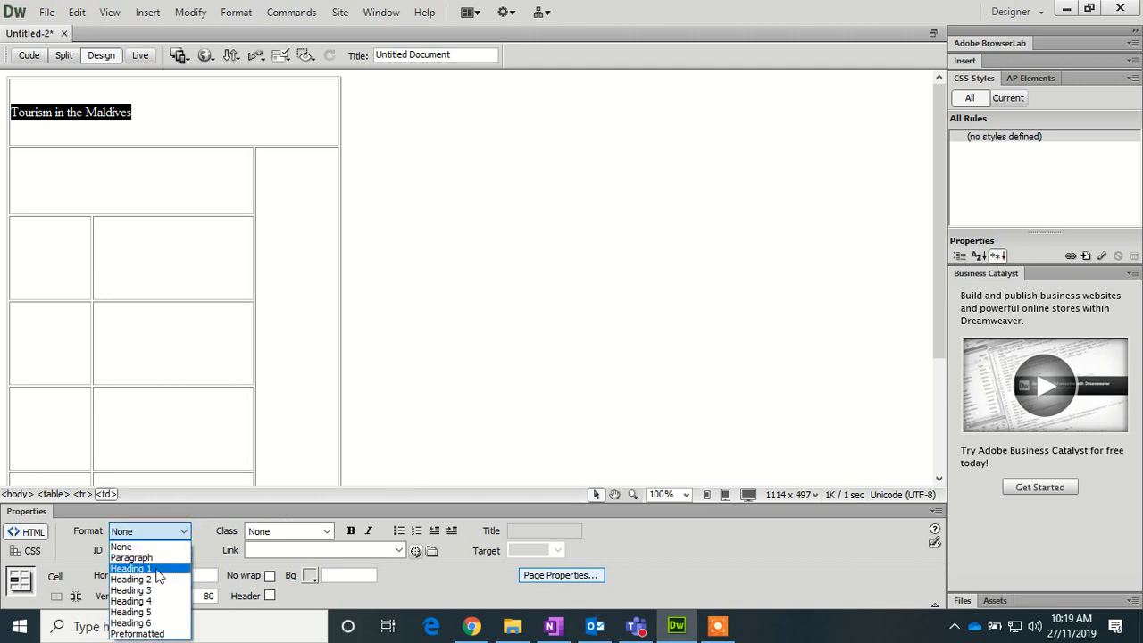
click(155, 568)
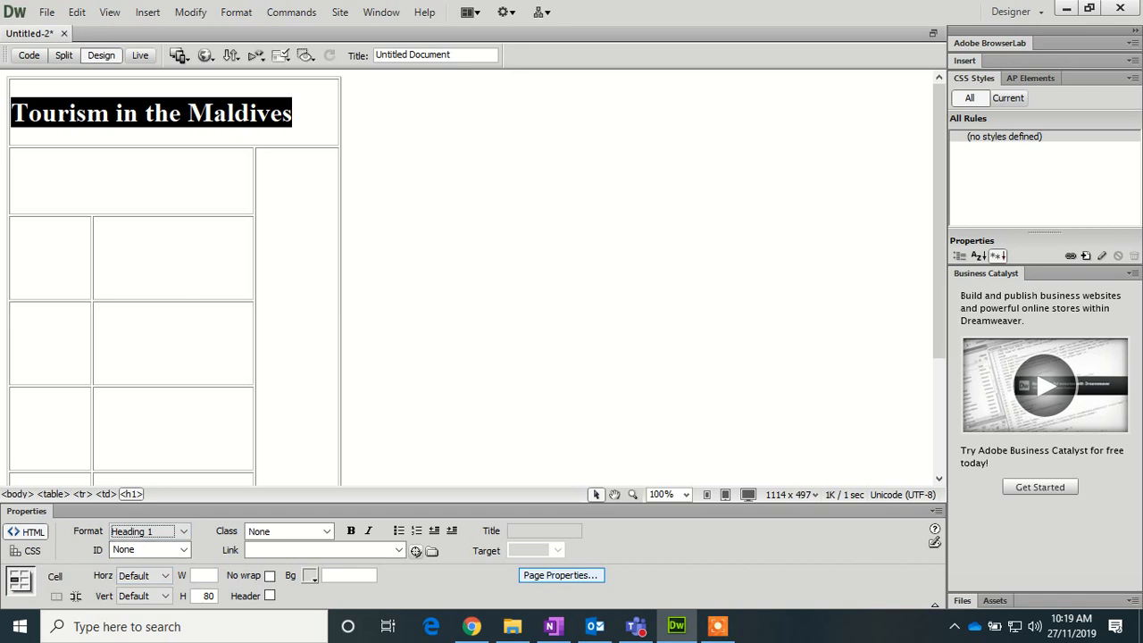
click(86, 176)
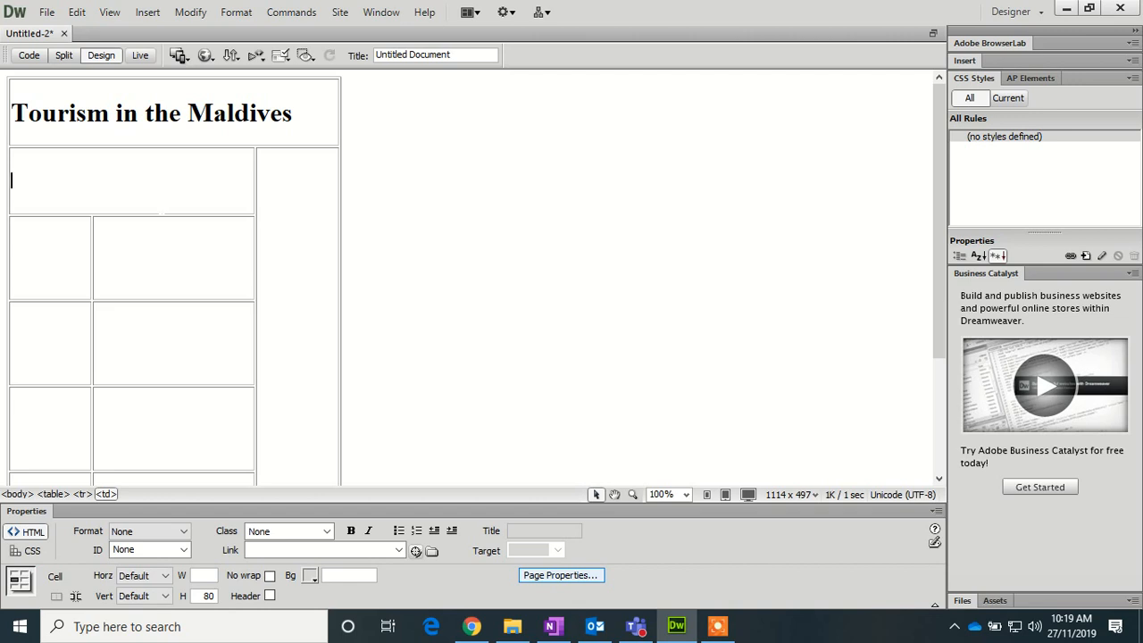
- Type an 'Edited by' credit with the editor's name, candidate code and number
text(Edited by)
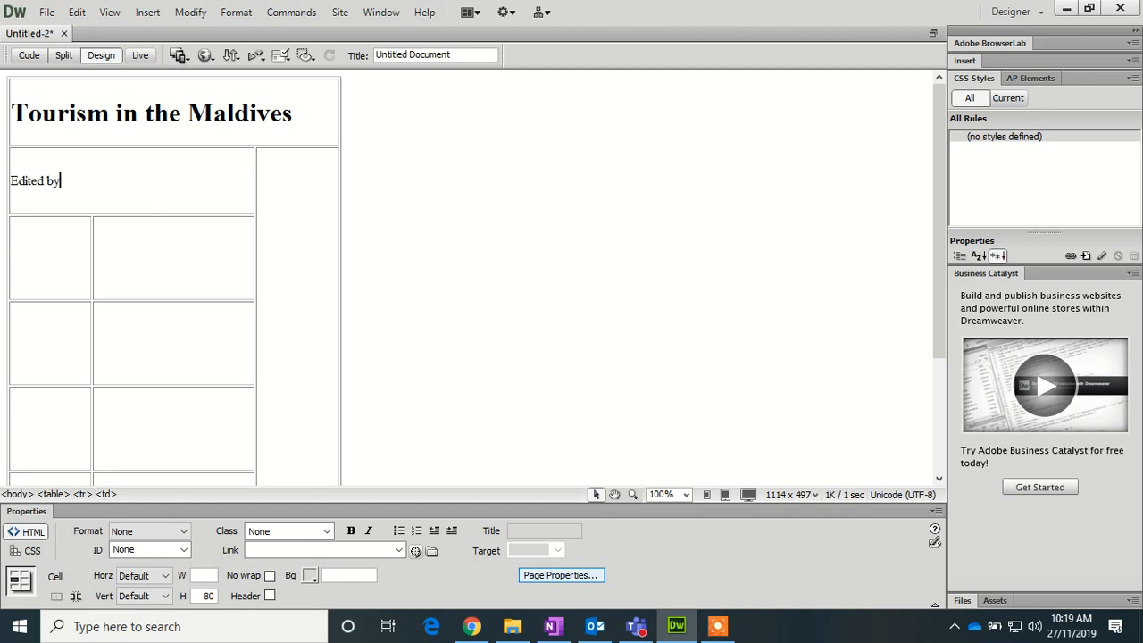
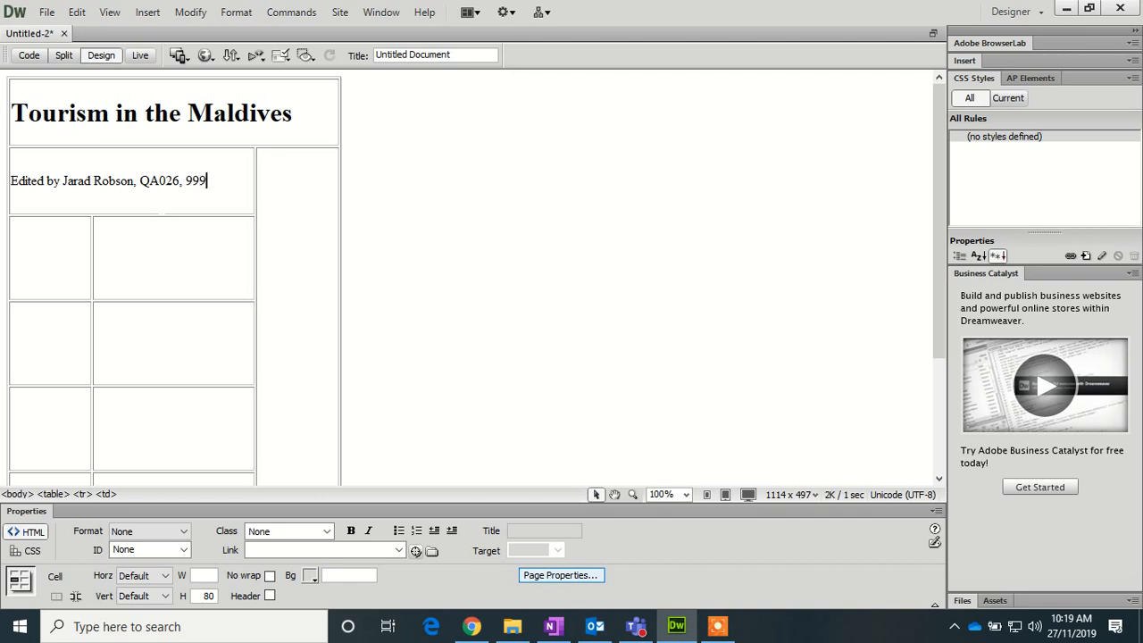
- Format the whole 'Edited by' credit line as Heading 3
drag(210, 181, 10, 181)
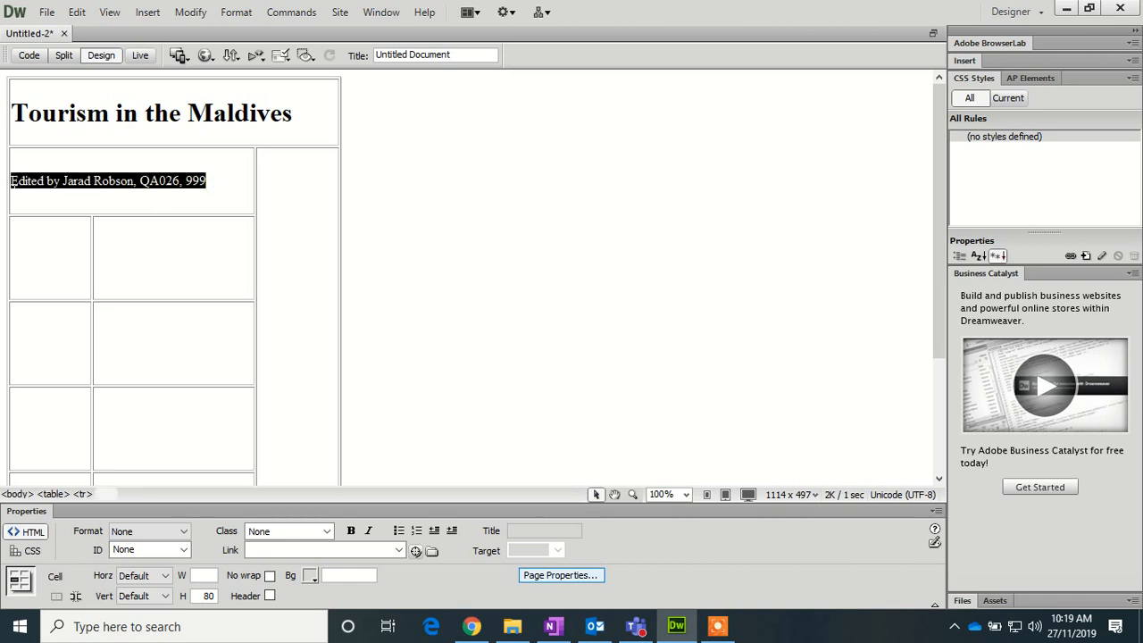
click(183, 531)
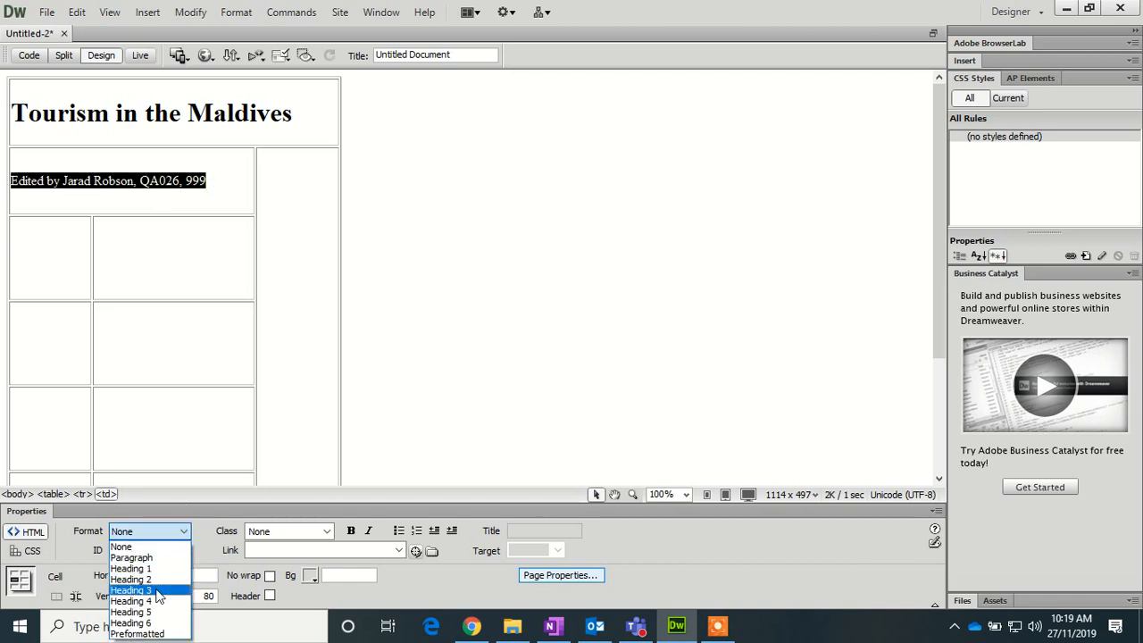
click(143, 590)
click(62, 250)
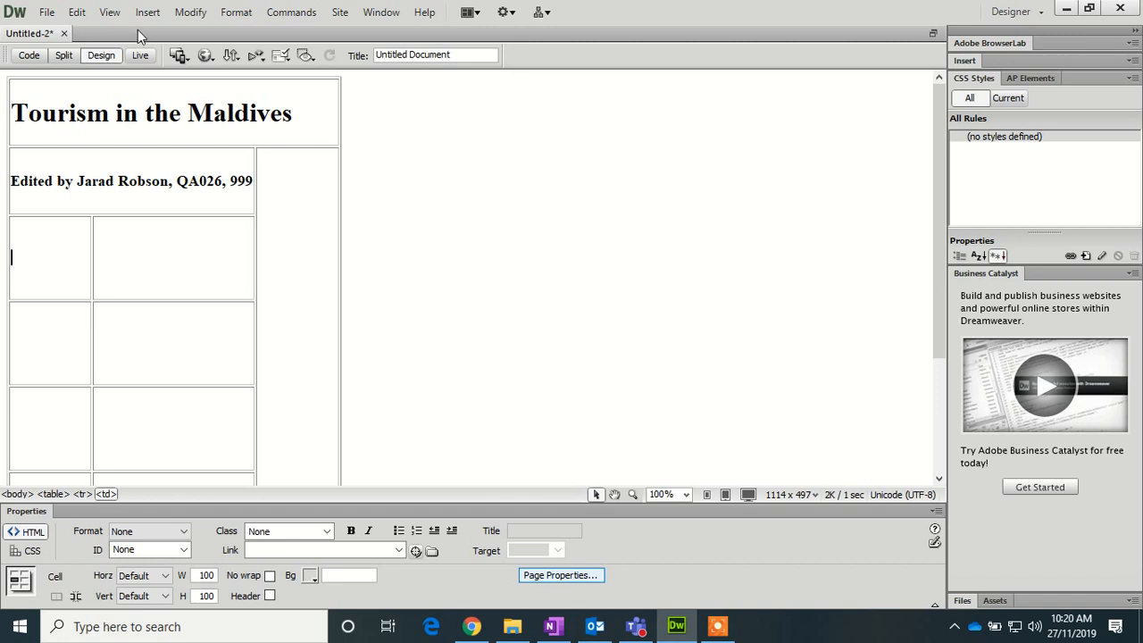
- Save the untitled page as j1351home2019b.html in the Lesson 9 folder
click(46, 13)
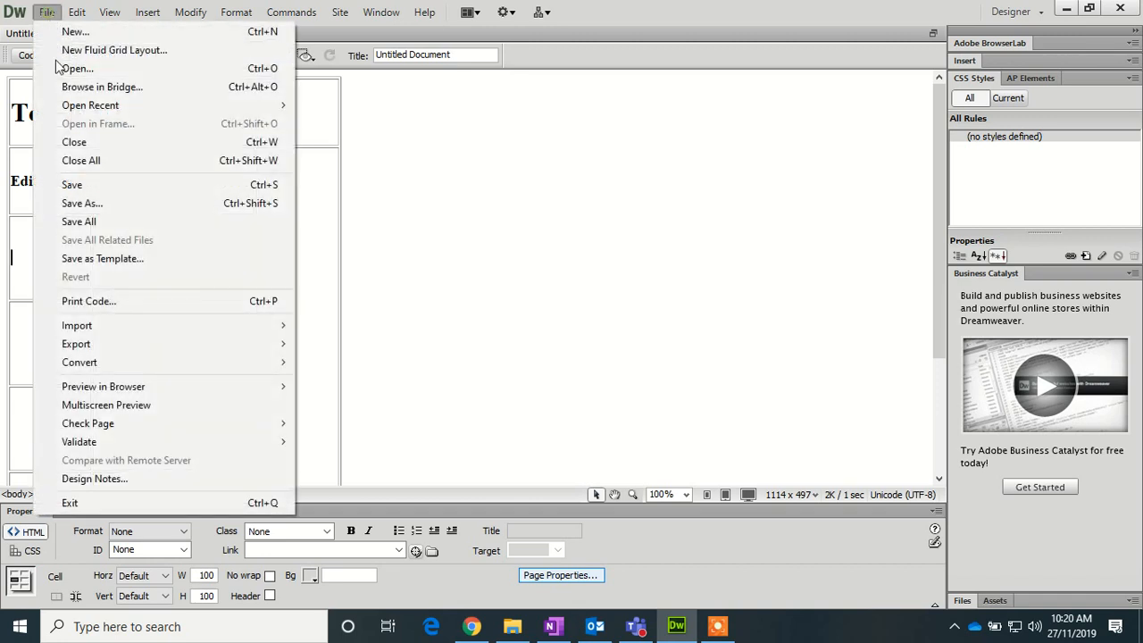
click(93, 204)
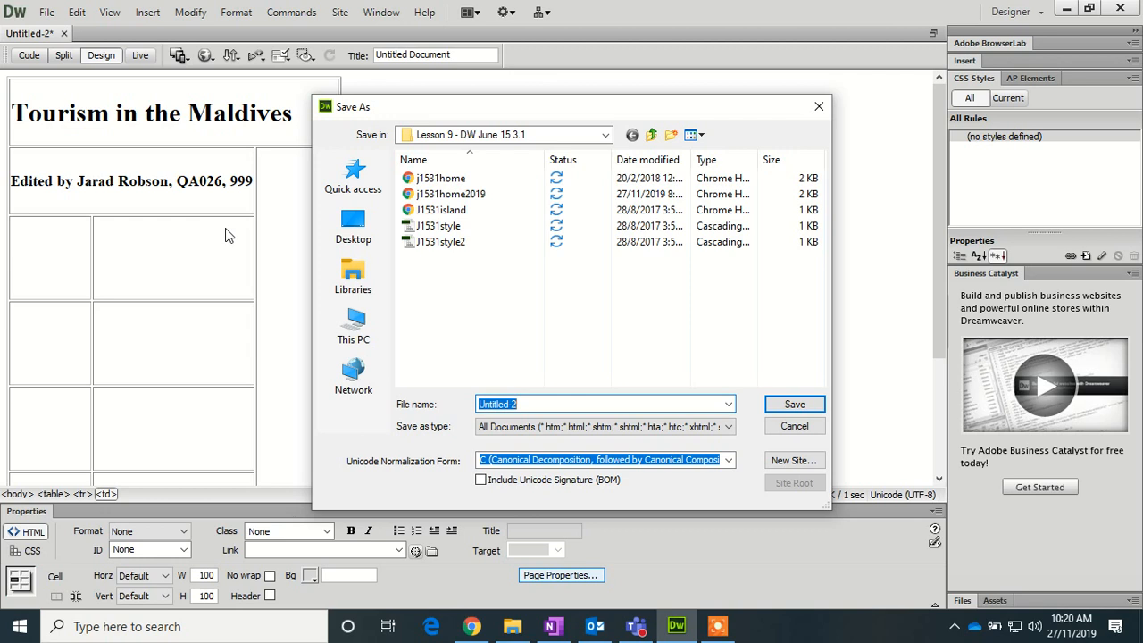
text(j)
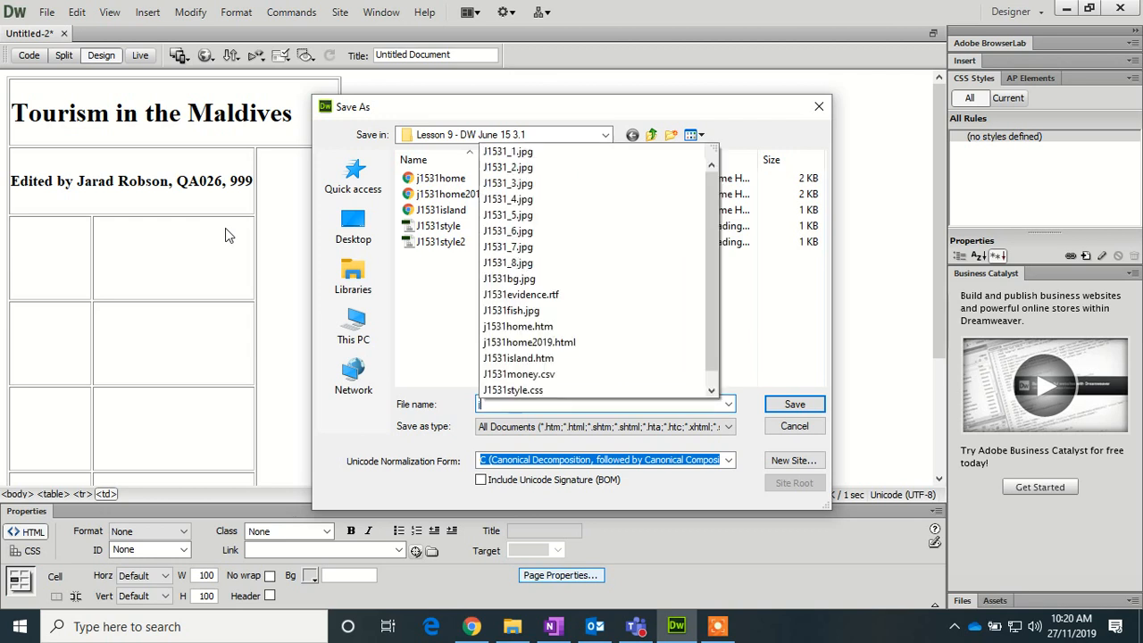
text(1351ho)
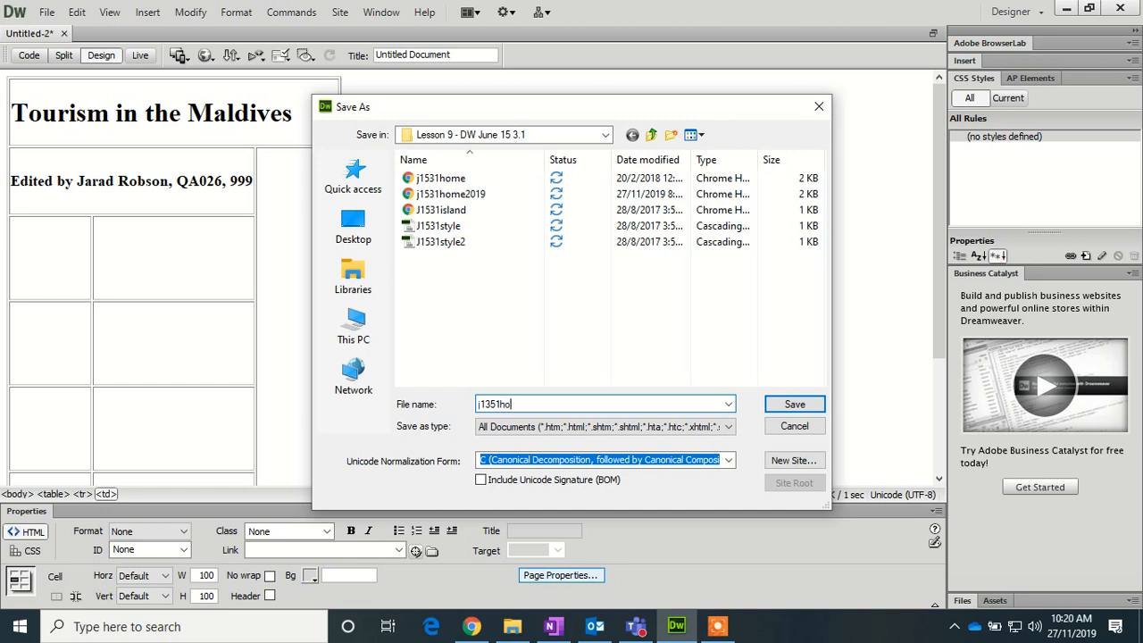
text(me2019b)
click(786, 408)
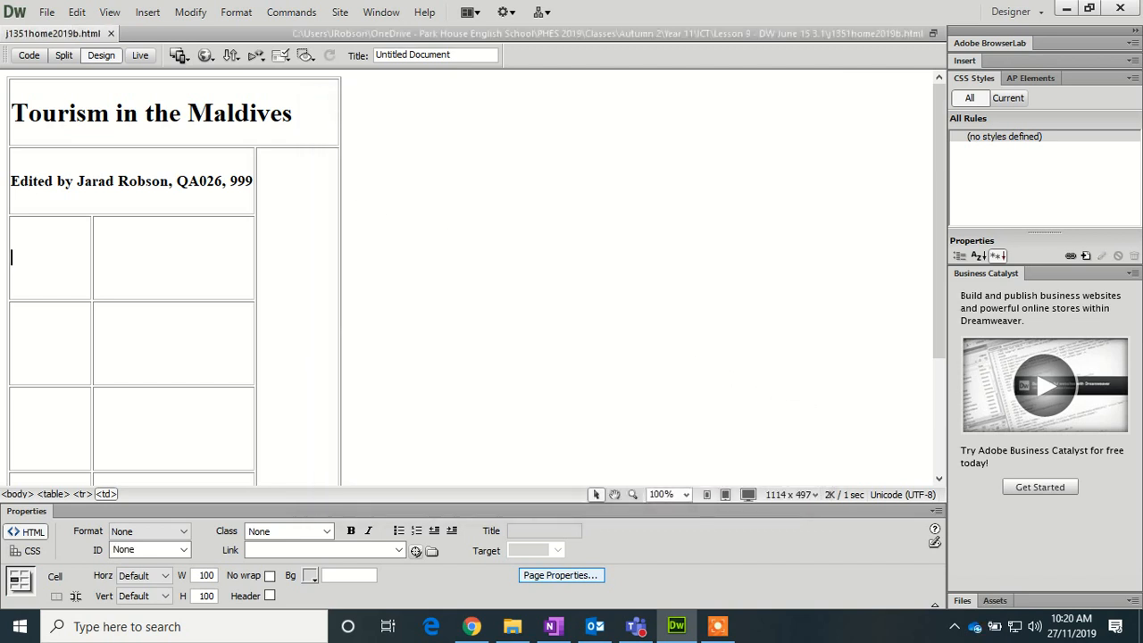
- Insert the island picture J1531_2 with alternate text 'Image of Island'
click(147, 13)
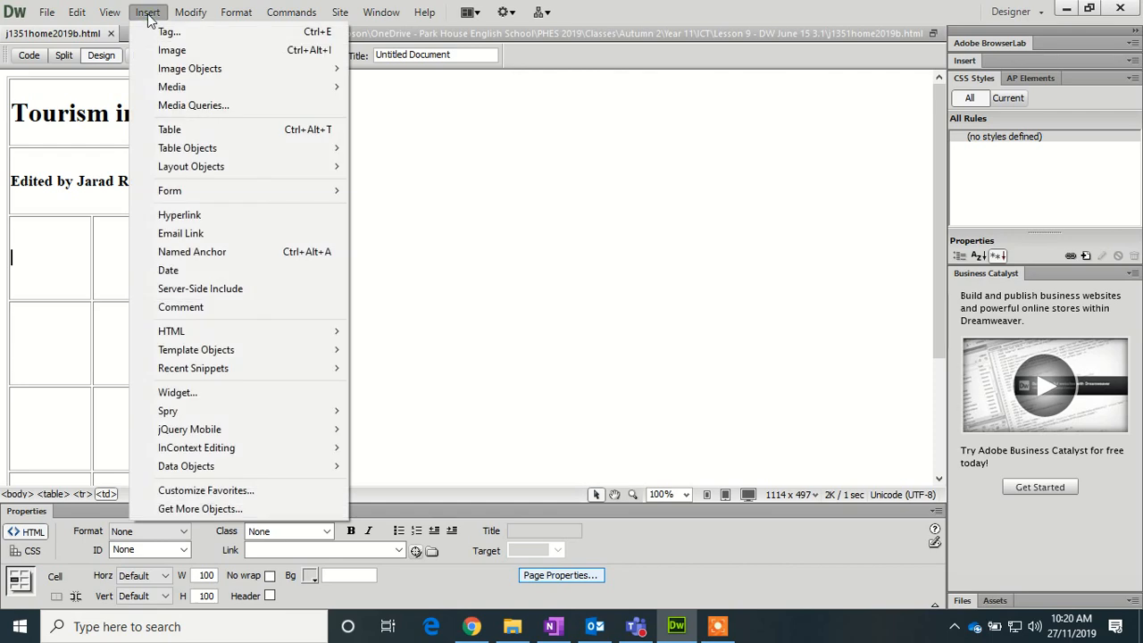
click(169, 50)
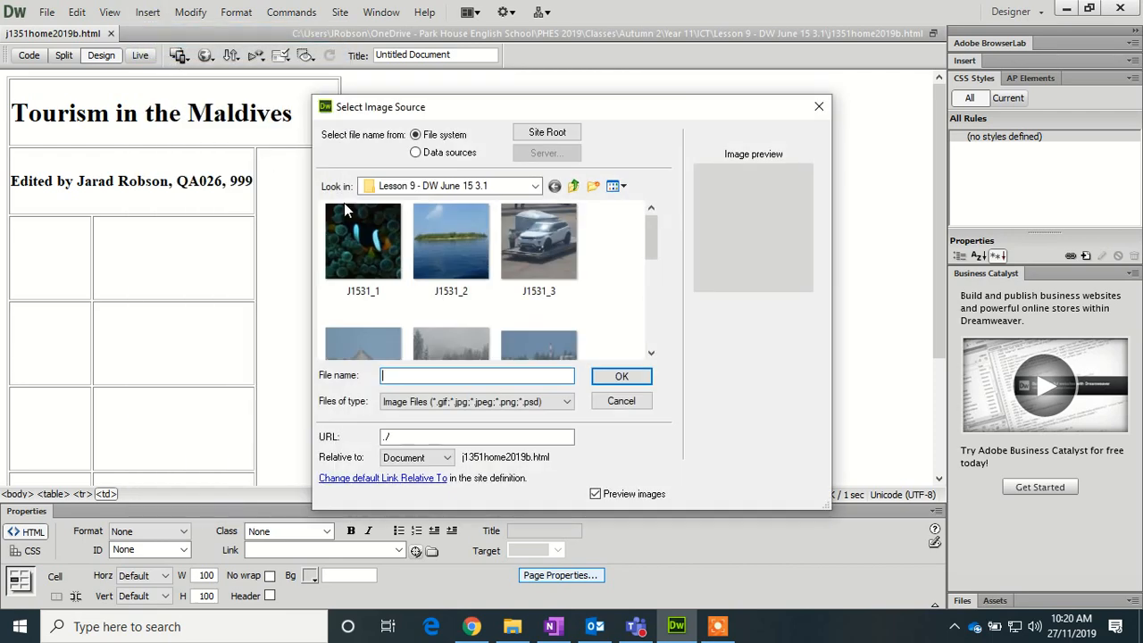
drag(650, 243, 649, 254)
click(455, 233)
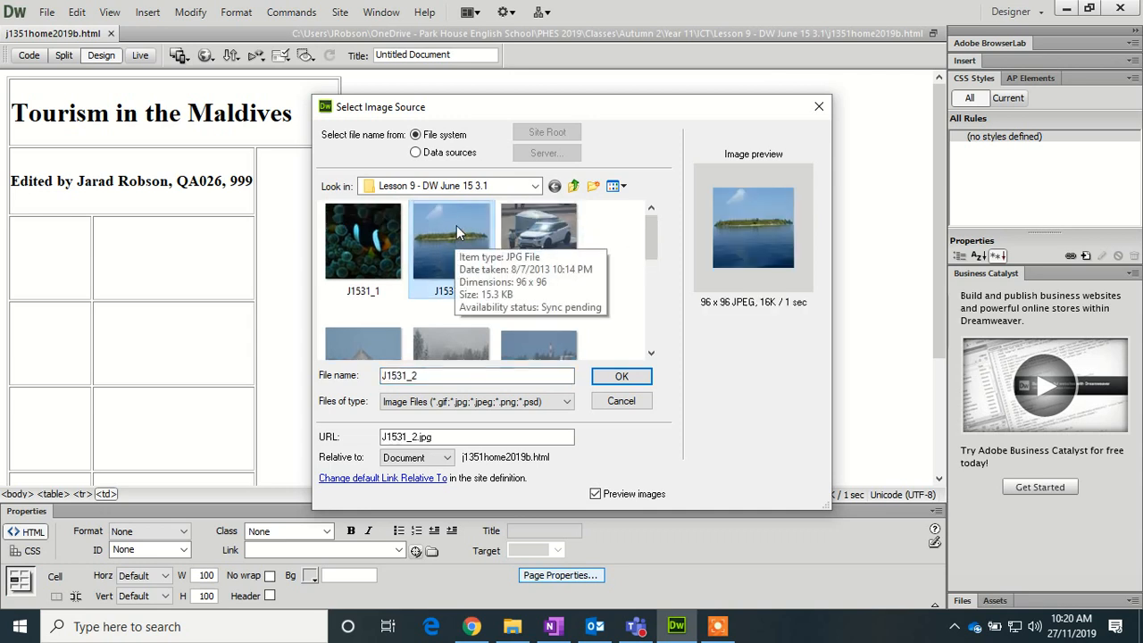
click(621, 376)
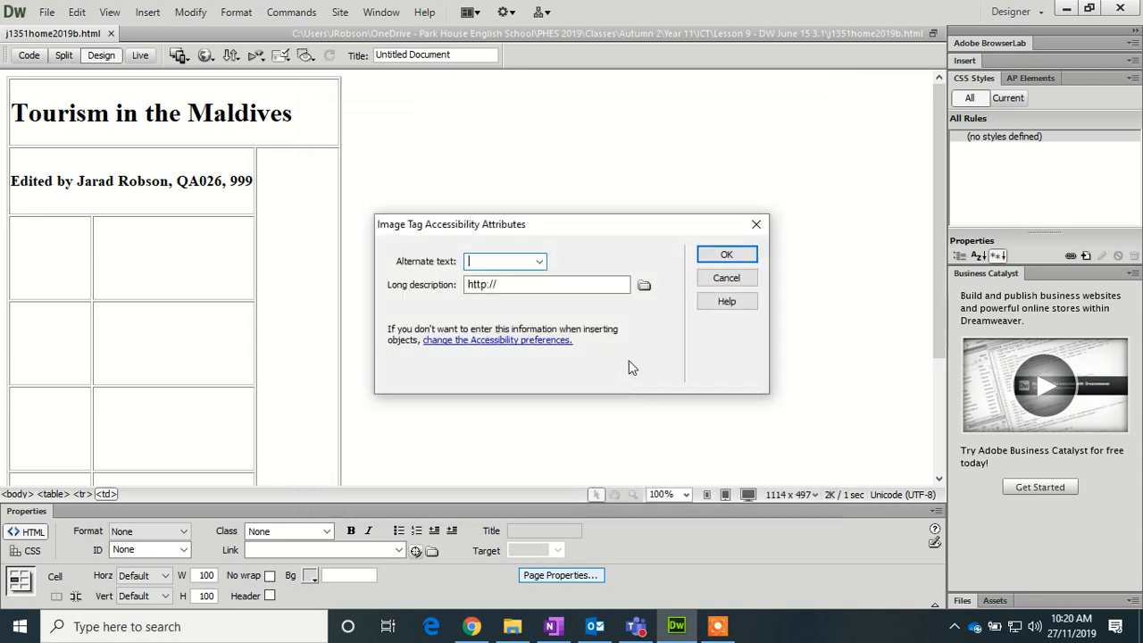
text(Ima)
text(ge of Island)
click(716, 249)
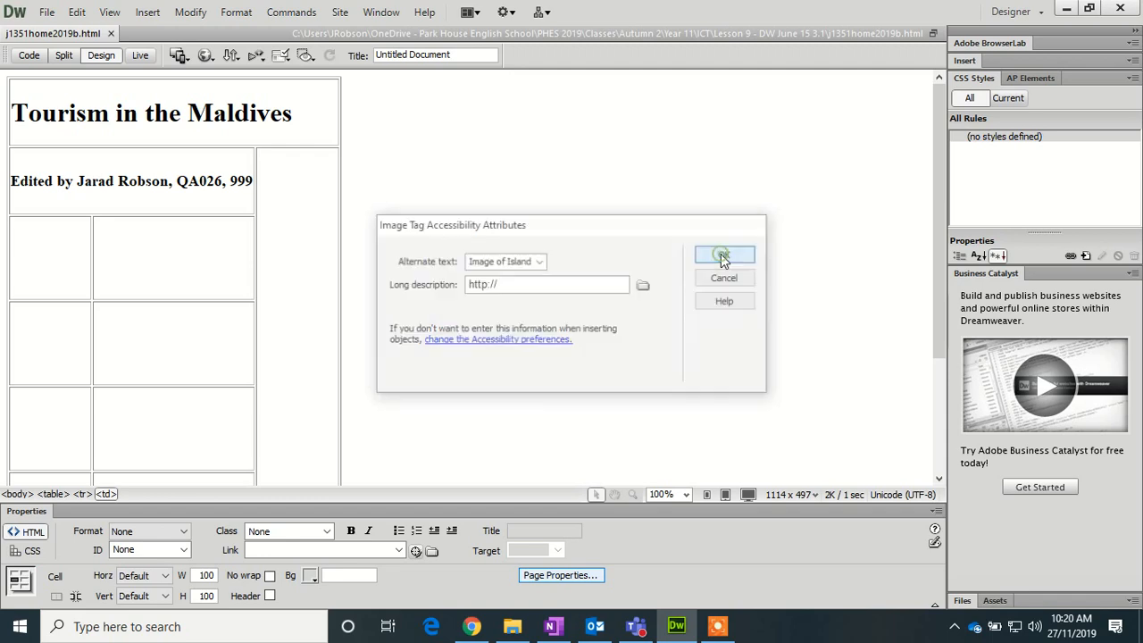
click(56, 341)
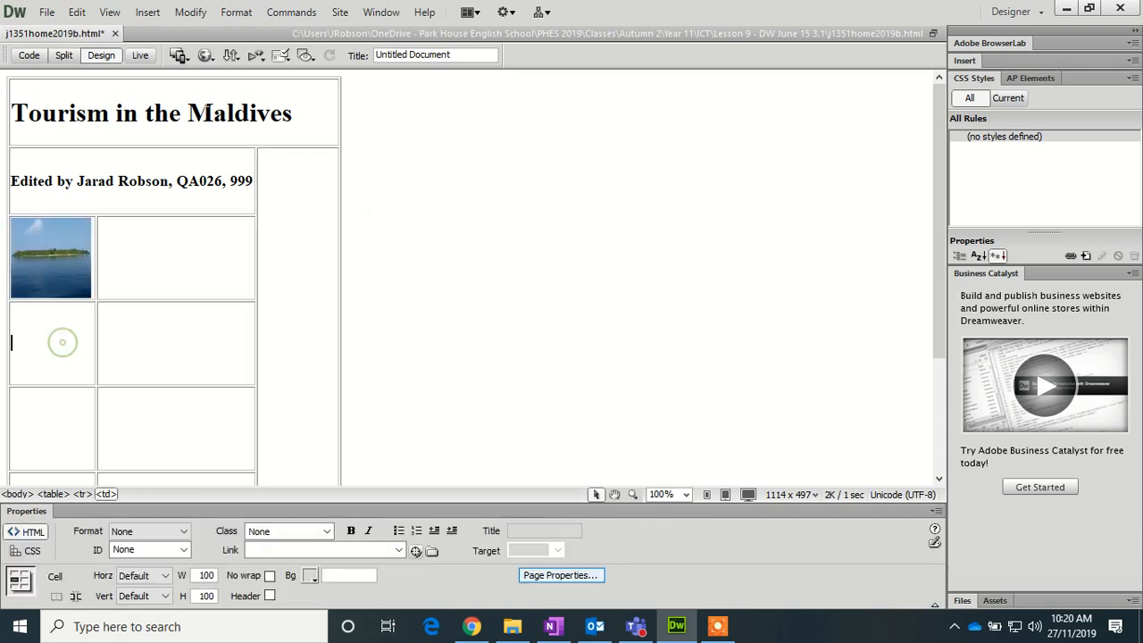
- Insert the hotel picture J1531_4 below it with alternate text 'Image of hotel'
click(148, 12)
click(191, 51)
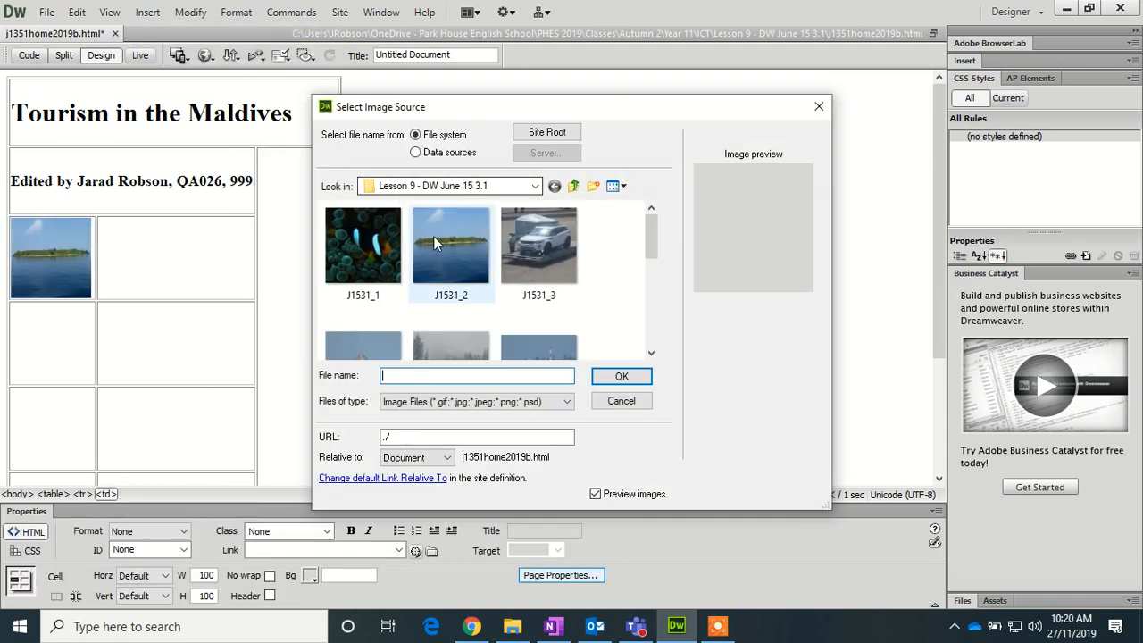
mouse_move(652, 242)
mouse_down()
mouse_move(654, 269)
mouse_move(655, 254)
mouse_up()
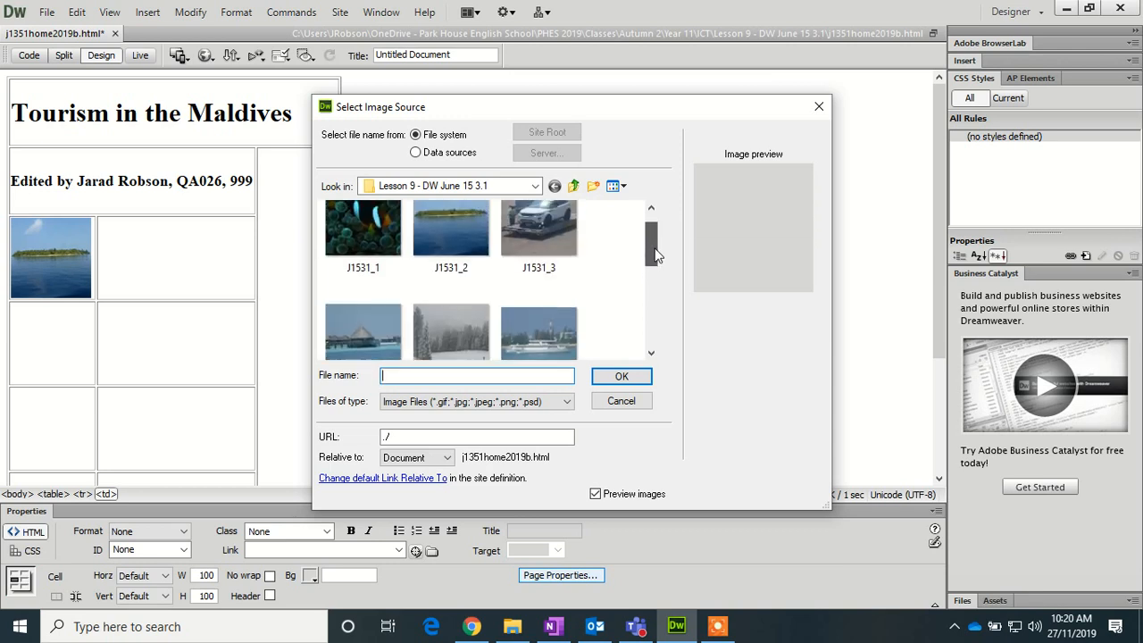
click(363, 327)
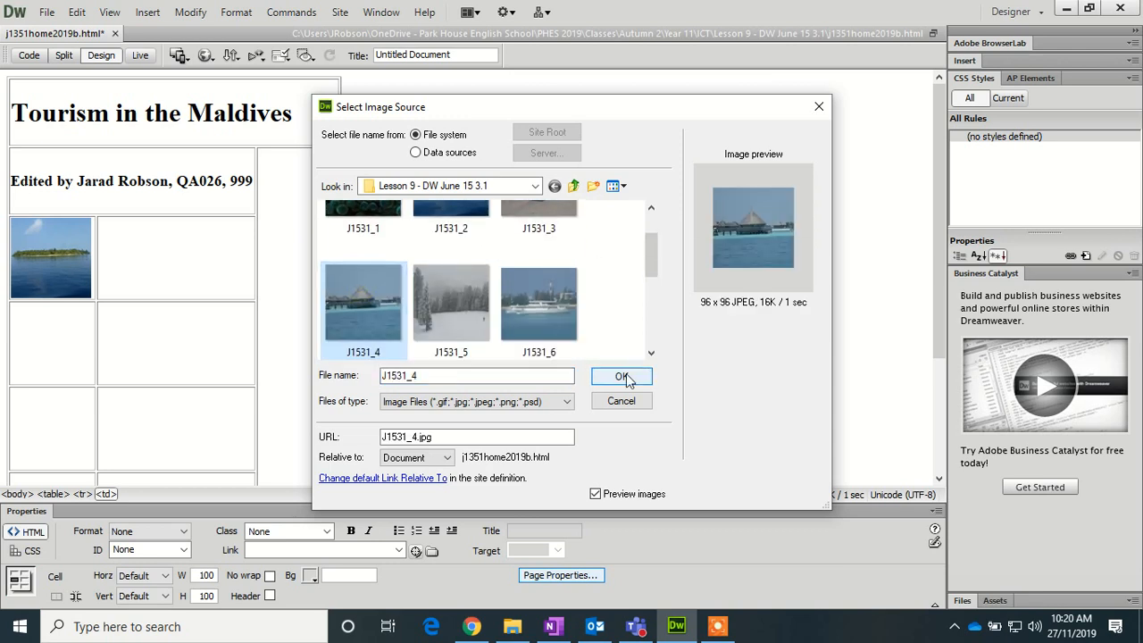
click(622, 376)
text(Ima)
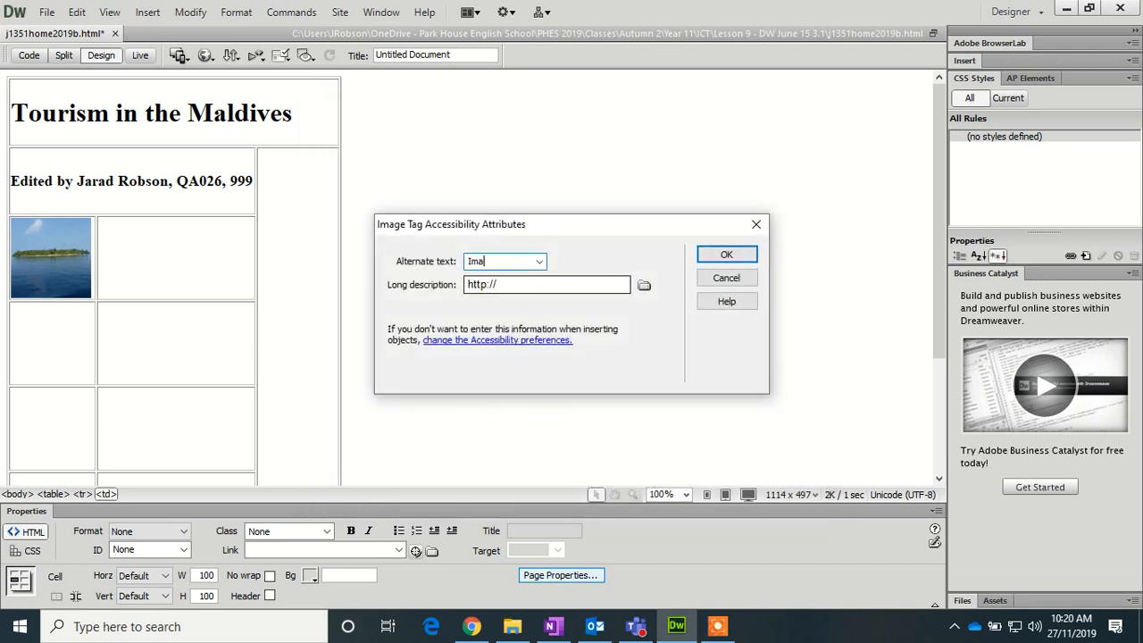
text(ge of hoyt)
key(BackSpace)
key(BackSpace)
text(tel)
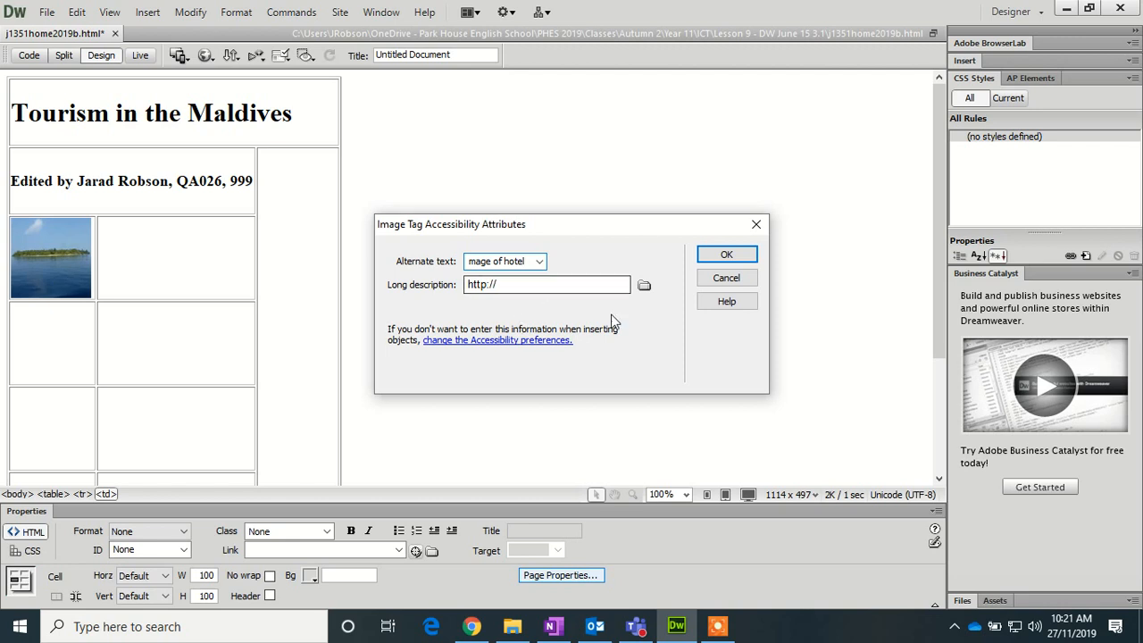
key(Return)
click(71, 418)
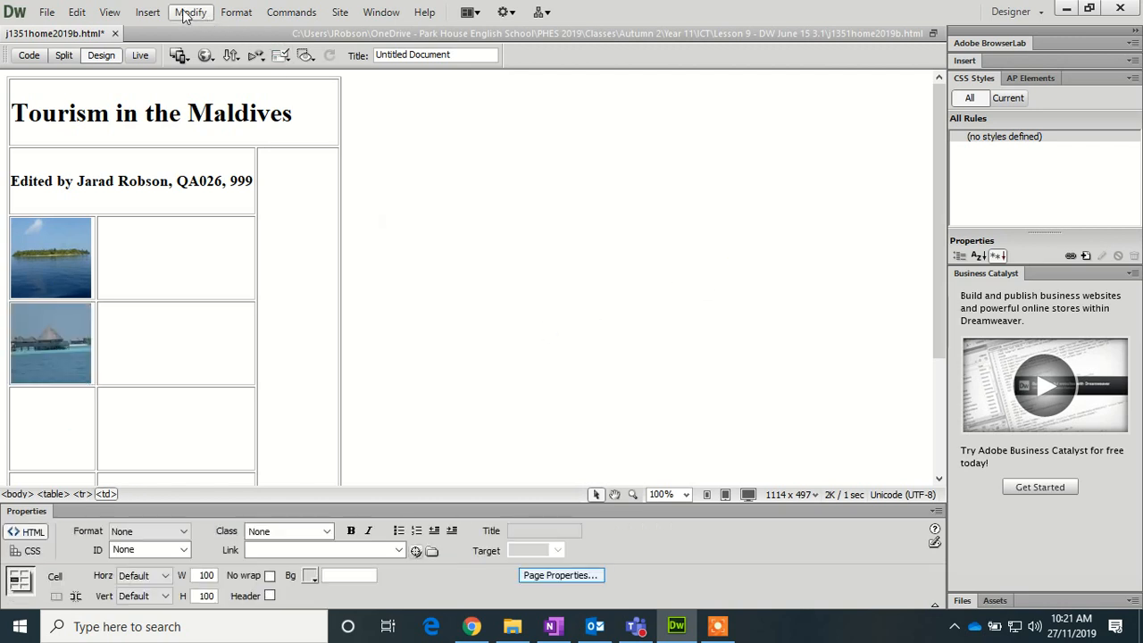
- Insert the boat thumbnail J1531_6 with alt text 'Image of boat'
click(147, 12)
click(183, 48)
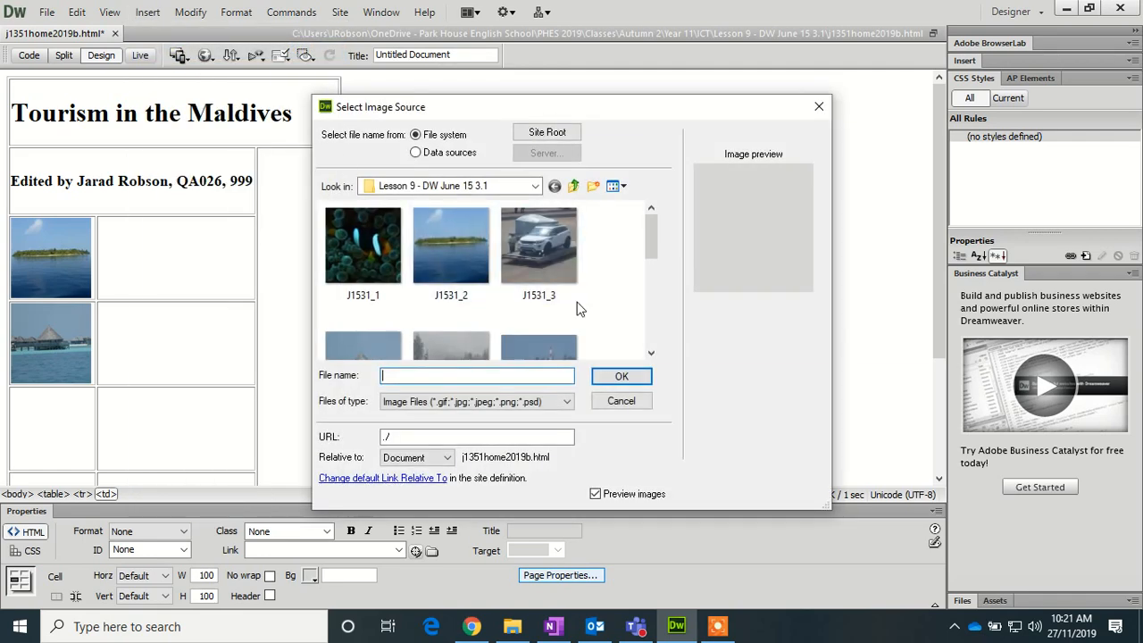
drag(651, 242, 651, 262)
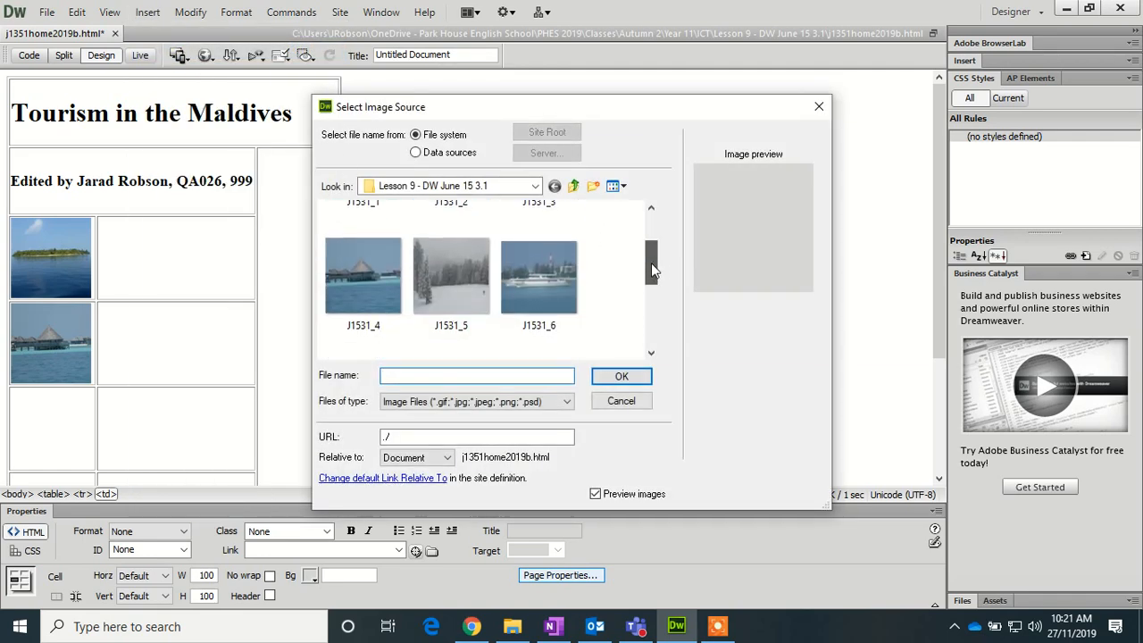
click(538, 284)
click(606, 380)
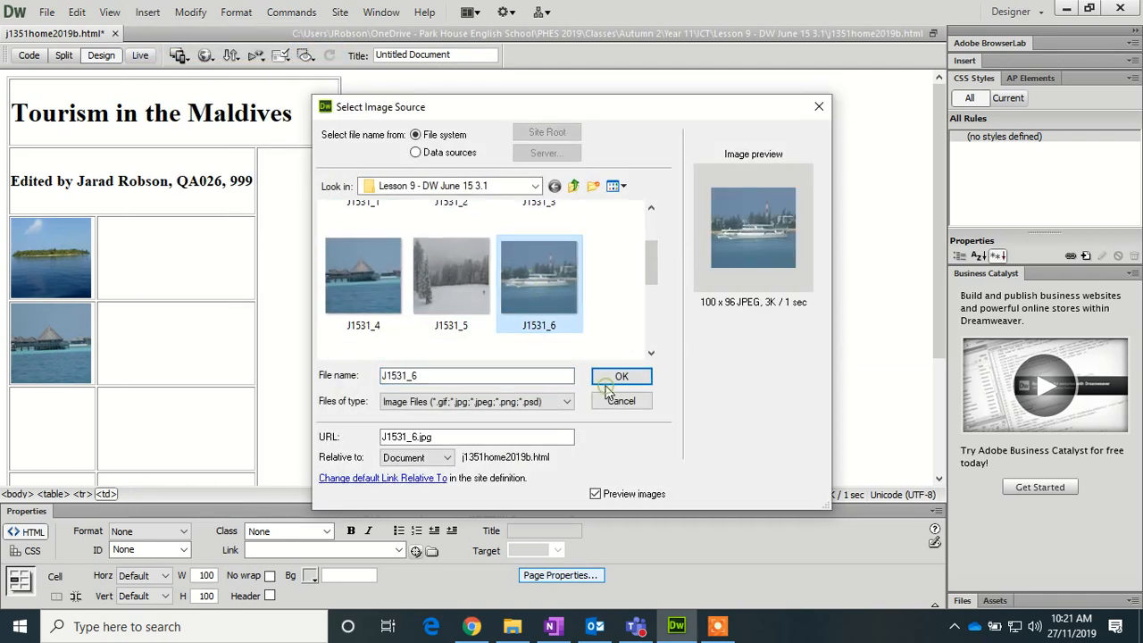
text(Image )
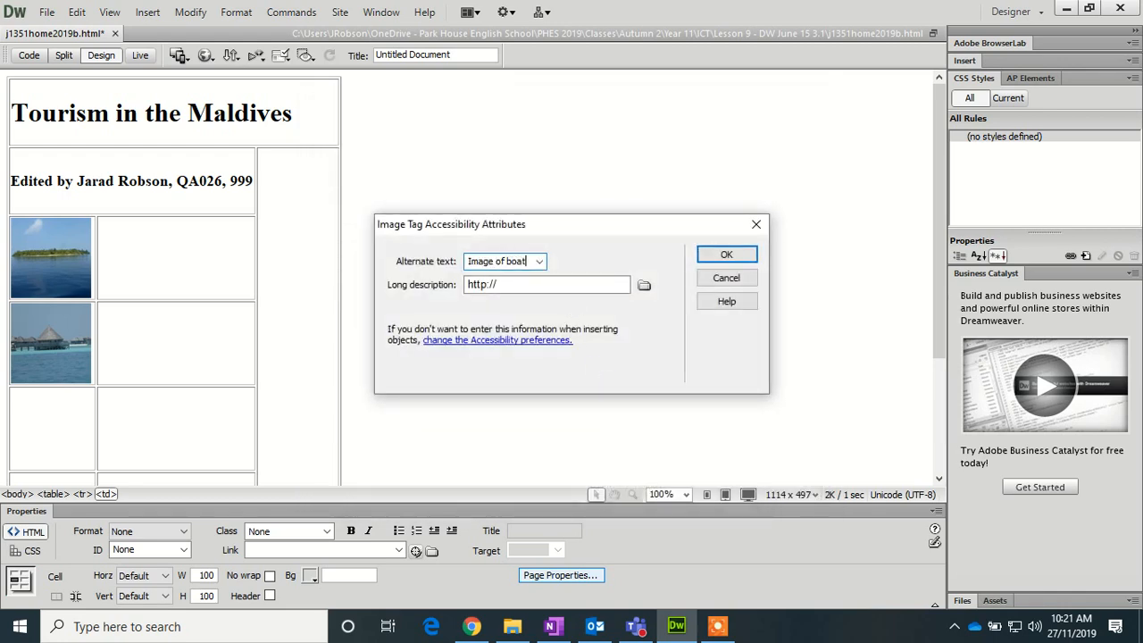
text(of boat)
click(727, 254)
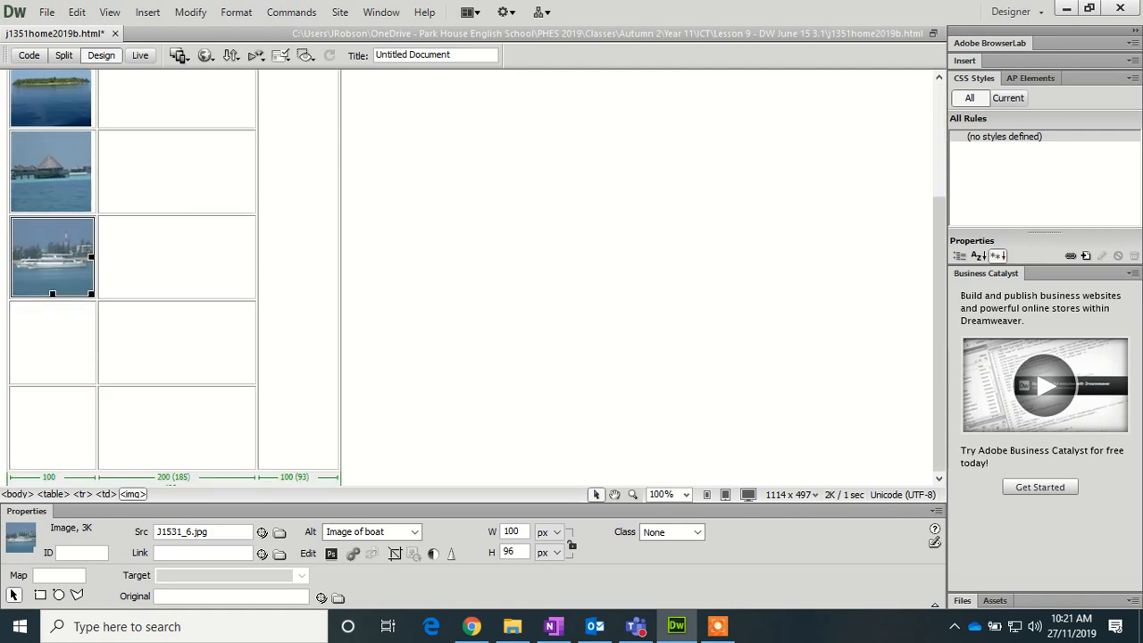
- In the cell below, insert the fish thumbnail J1531_1 with alt text 'Image of fish'
click(76, 333)
click(147, 12)
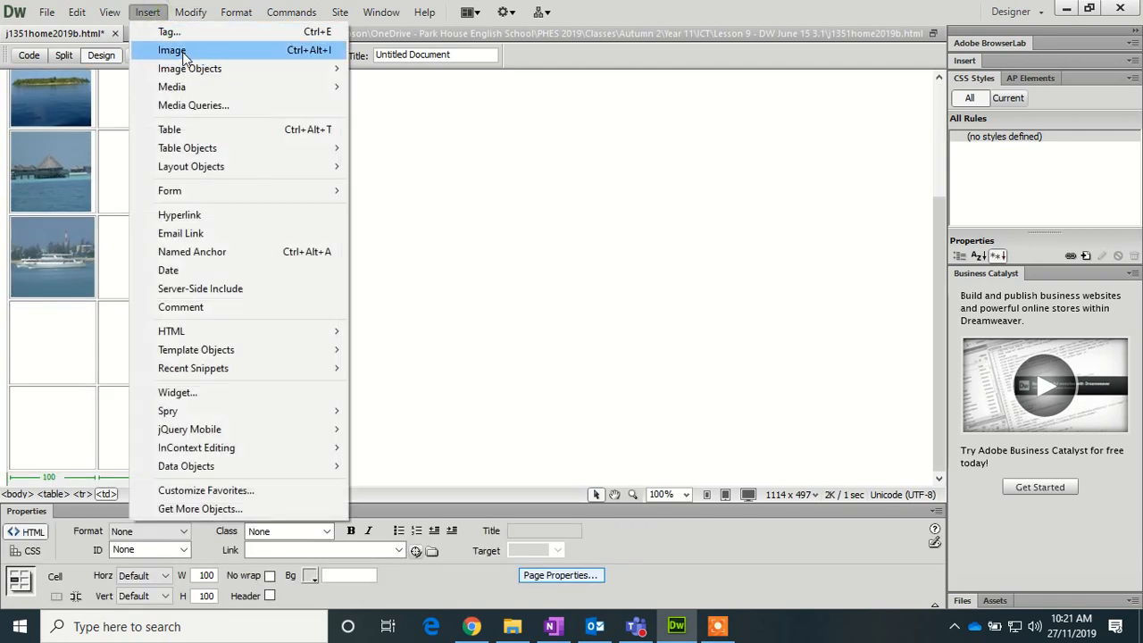
click(182, 51)
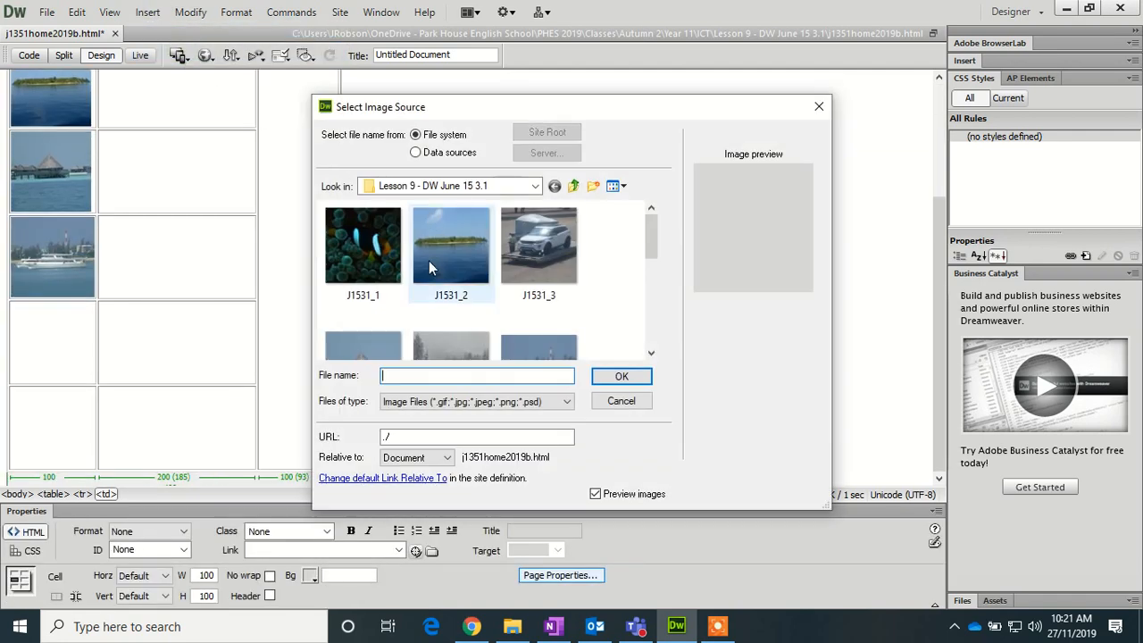
click(356, 250)
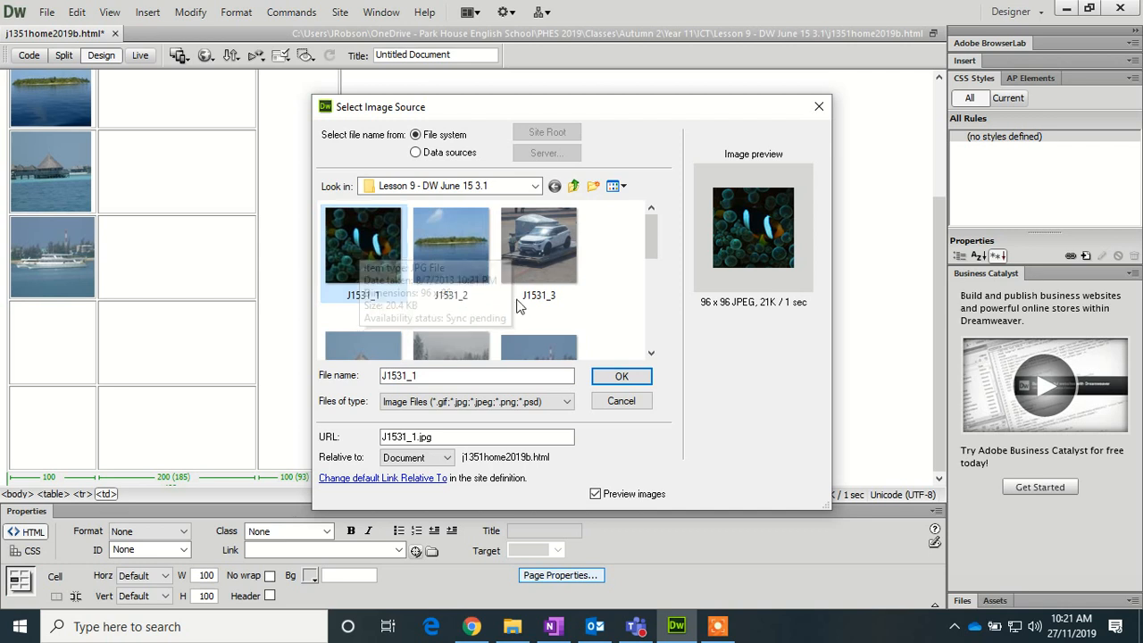
click(618, 377)
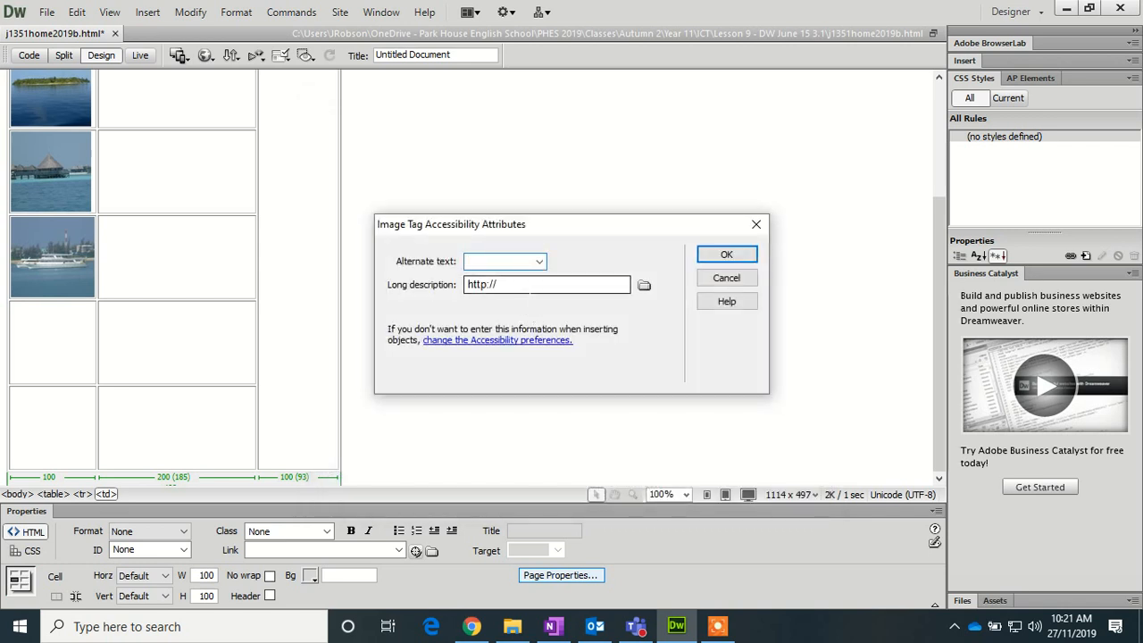
text(Image of fish)
click(734, 255)
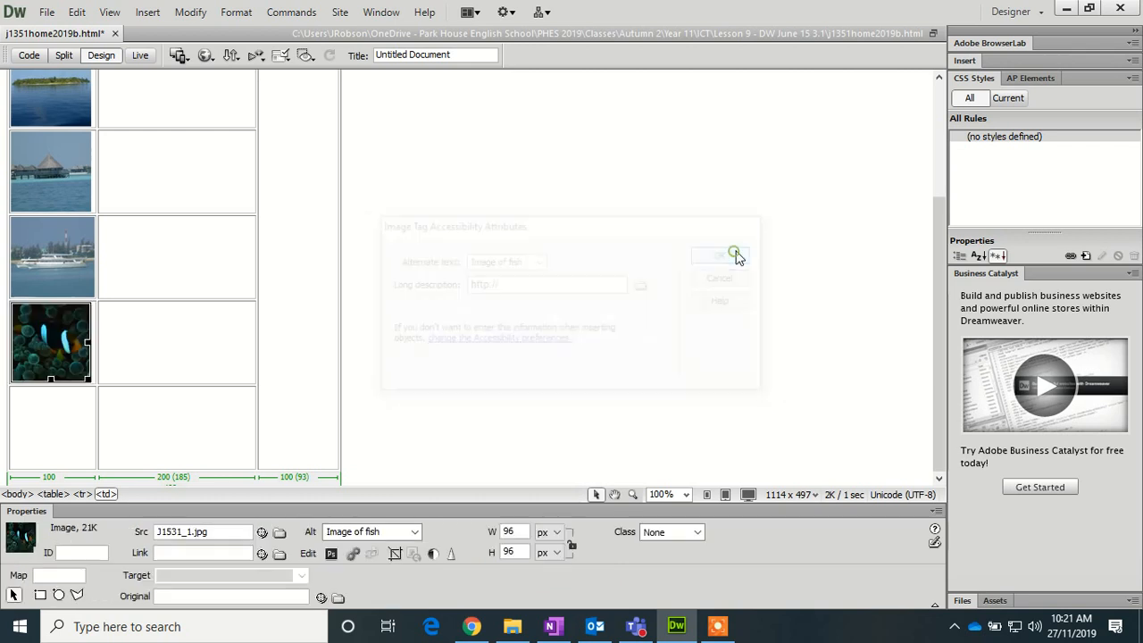
- In the next cell down, insert the sunset thumbnail J1531_8 with alt text 'Image of sunset'
click(31, 423)
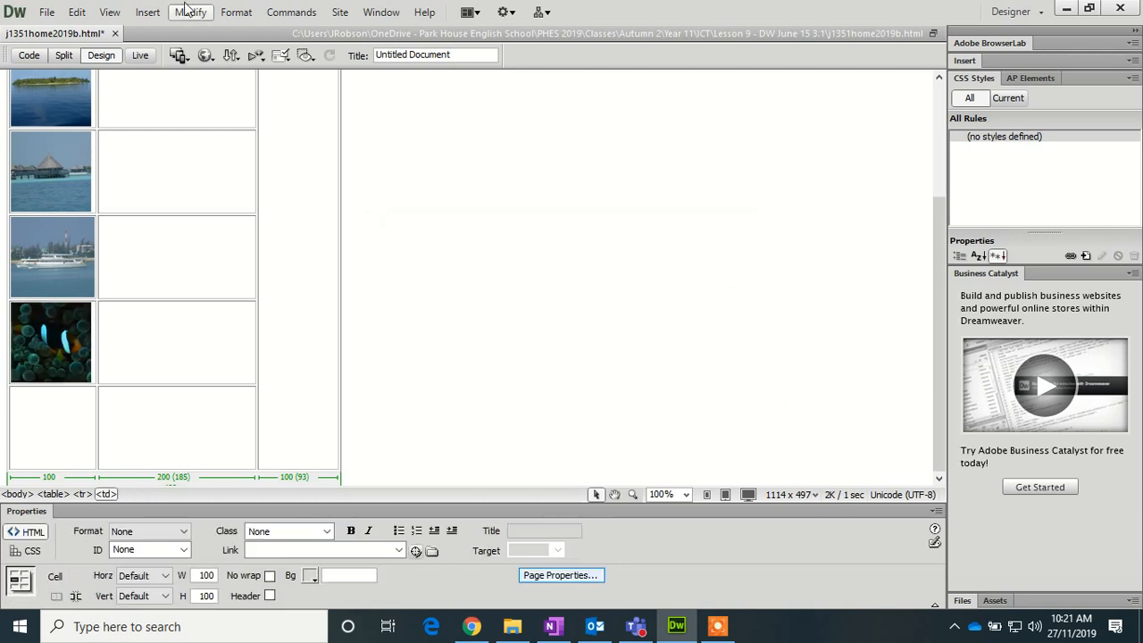
click(150, 12)
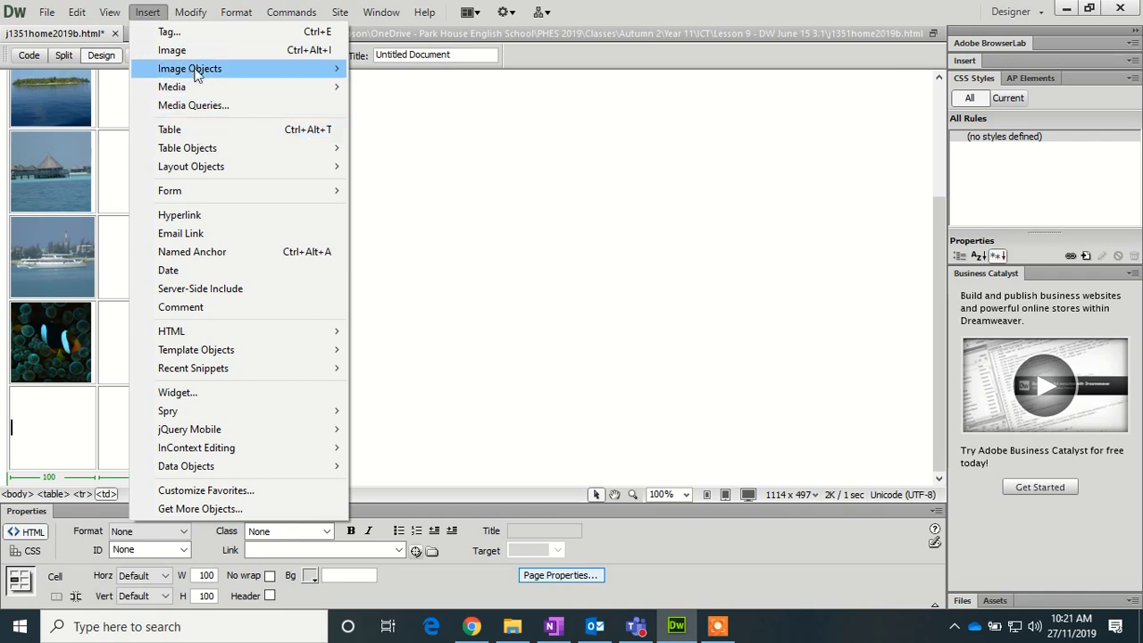
click(186, 50)
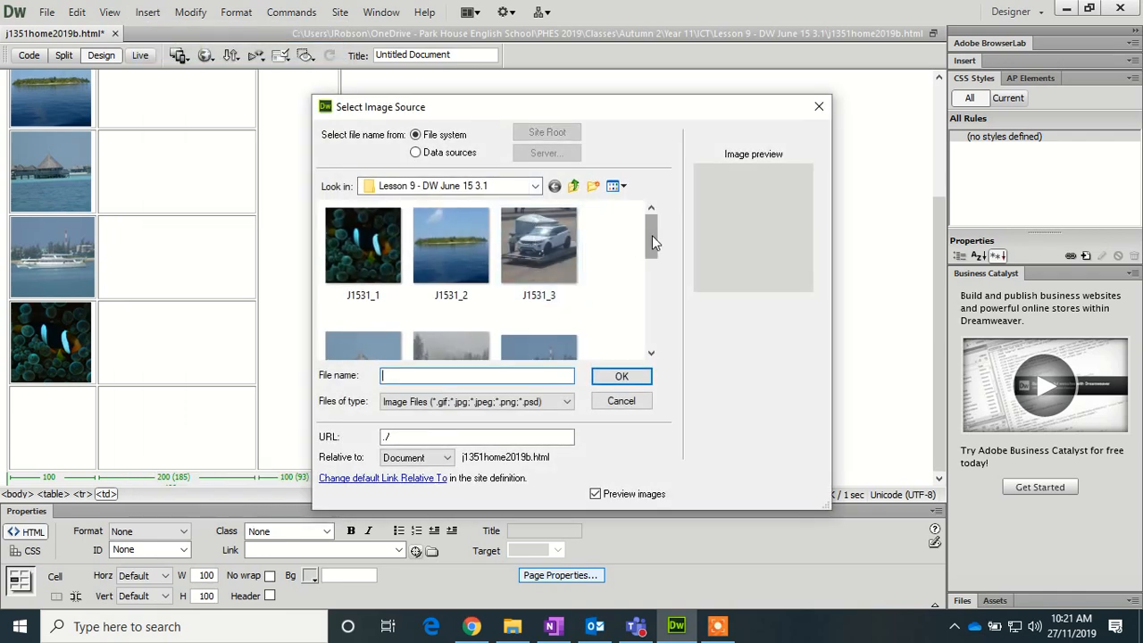
drag(652, 235, 654, 294)
click(471, 293)
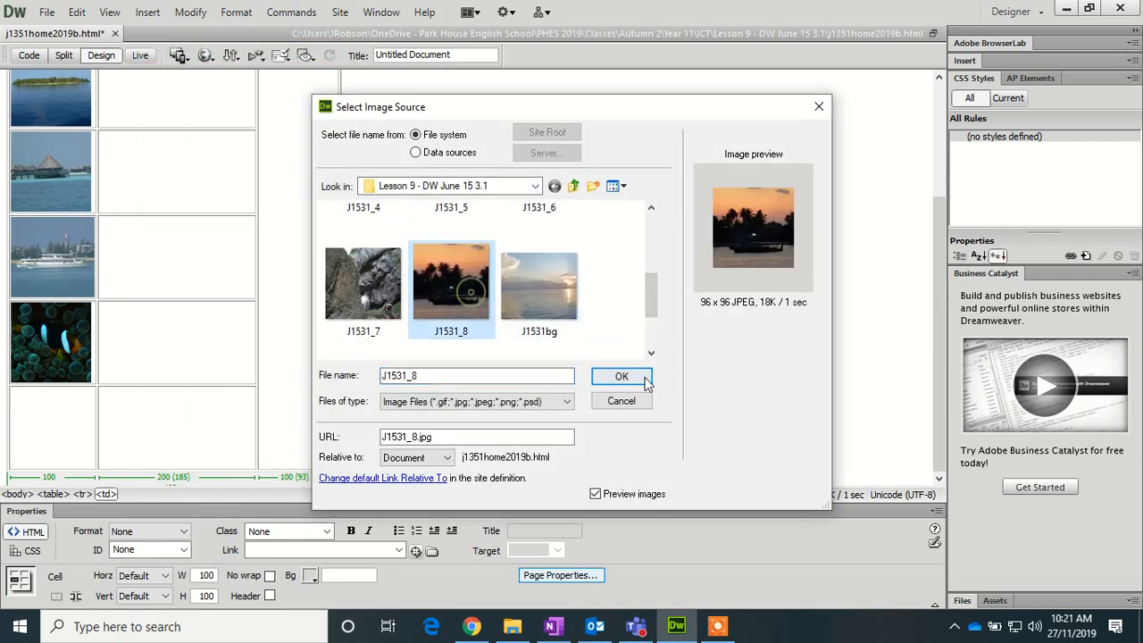
click(645, 379)
text(Im)
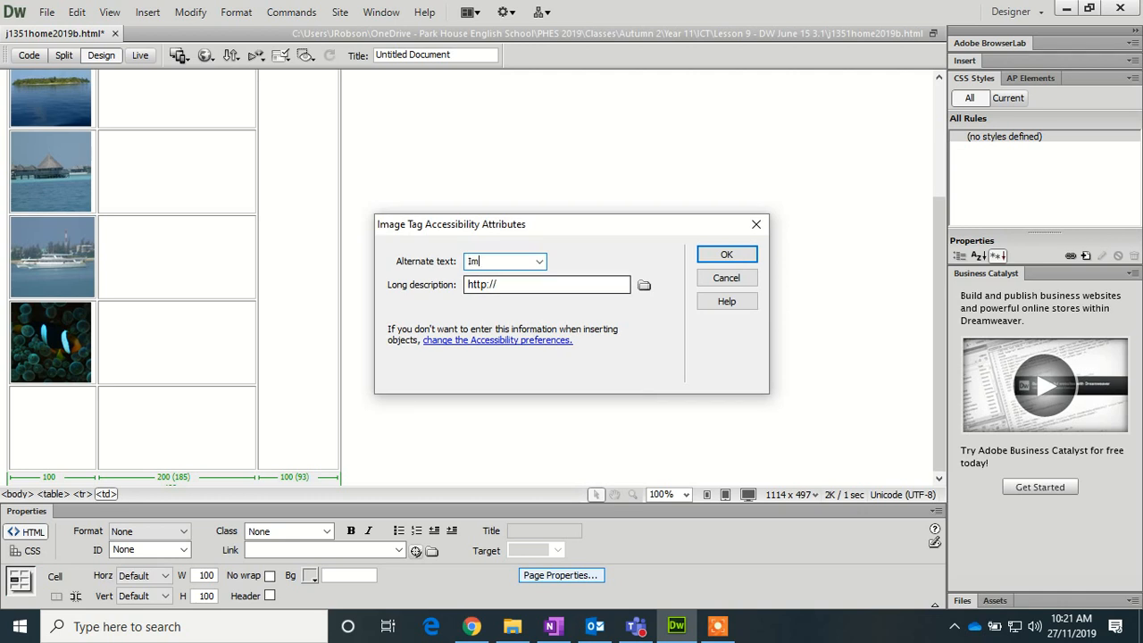
text(age of sunset)
click(719, 254)
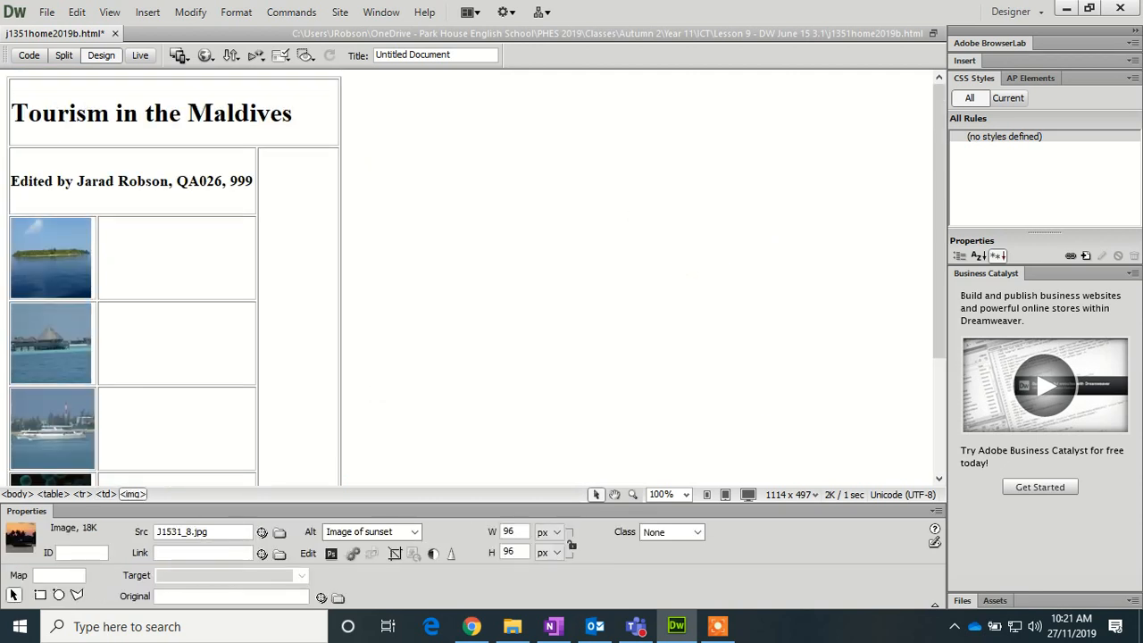
click(147, 248)
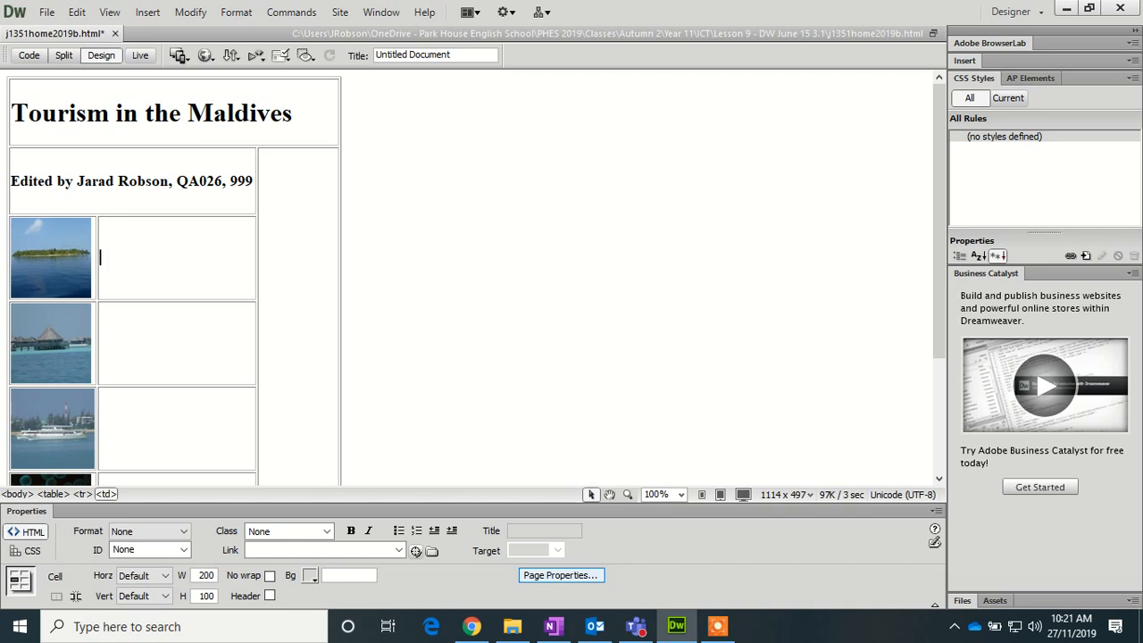
- Type the captions 'Which island?' and 'Hotels' beside the first two thumbnails, removing a stray character
text(Which island?)
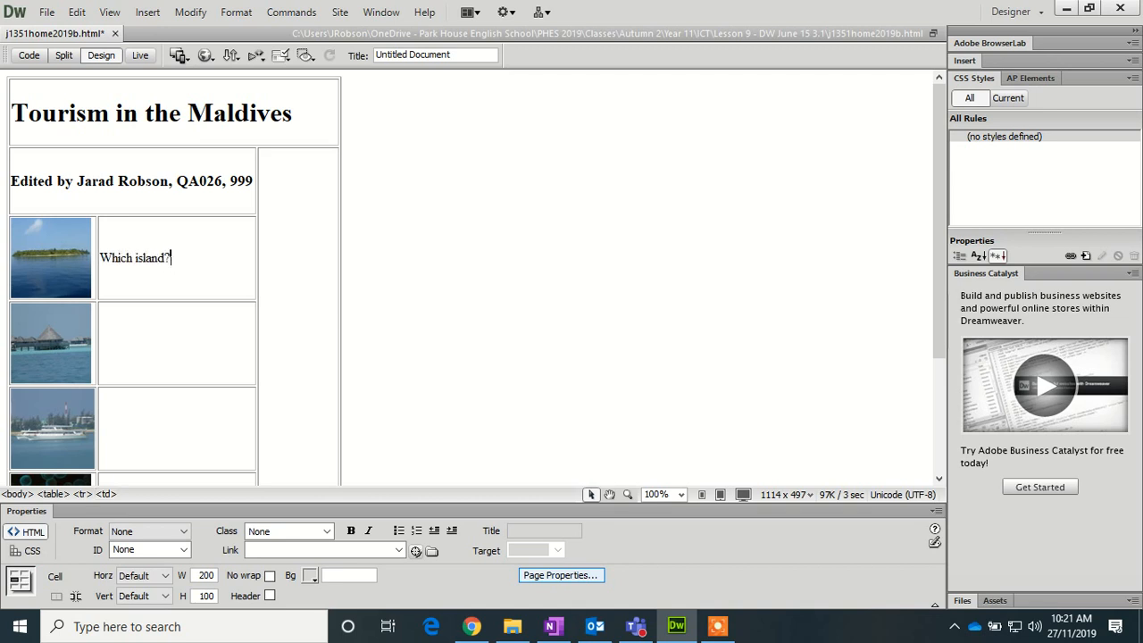
click(148, 343)
text(Hotels)
click(164, 402)
click(153, 346)
key(BackSpace)
- Add the captions 'Transport', 'Marine life' and 'Paradise found!' beside the boat, fish and sunset images
click(168, 432)
text(Trans)
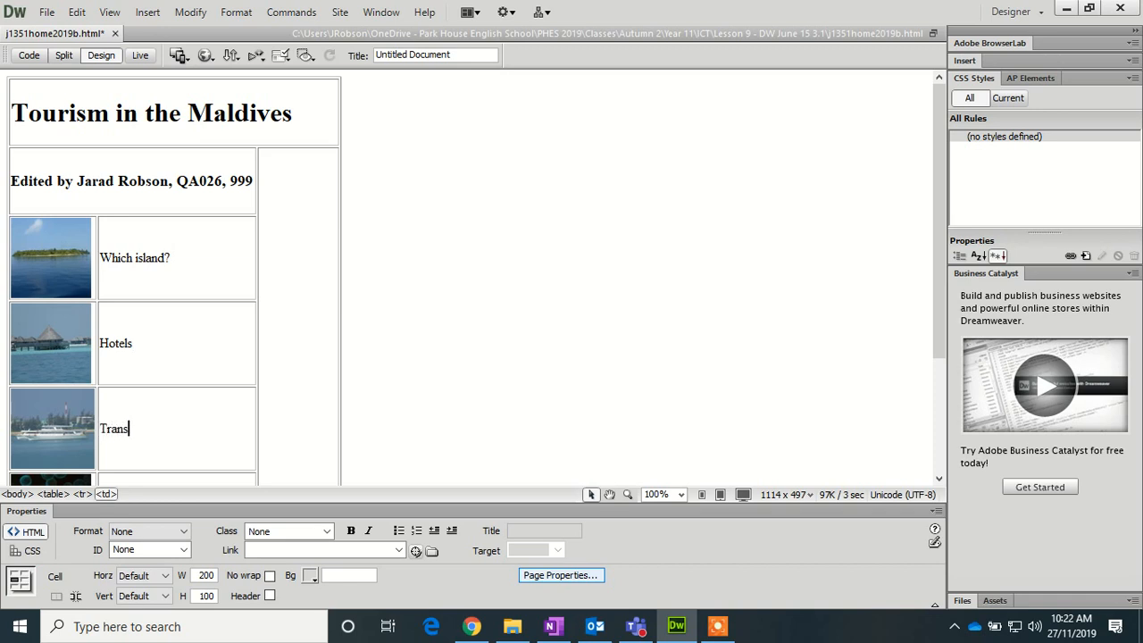
text(port)
scroll(387, 357, down, 2)
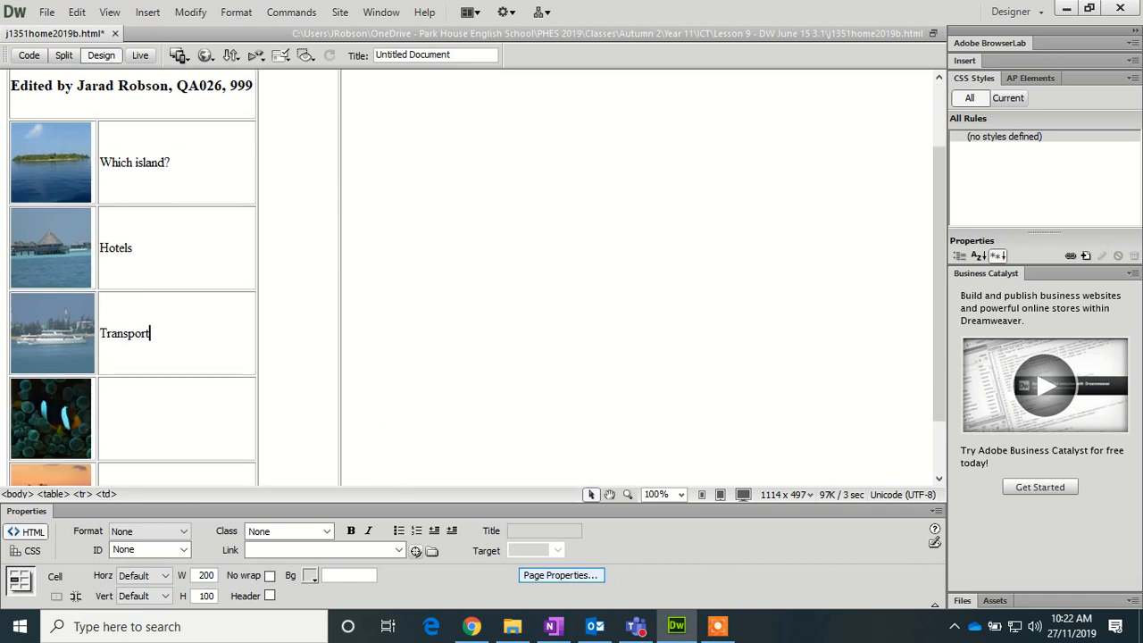
click(168, 427)
text(Marine life)
scroll(173, 277, down, 2)
click(159, 415)
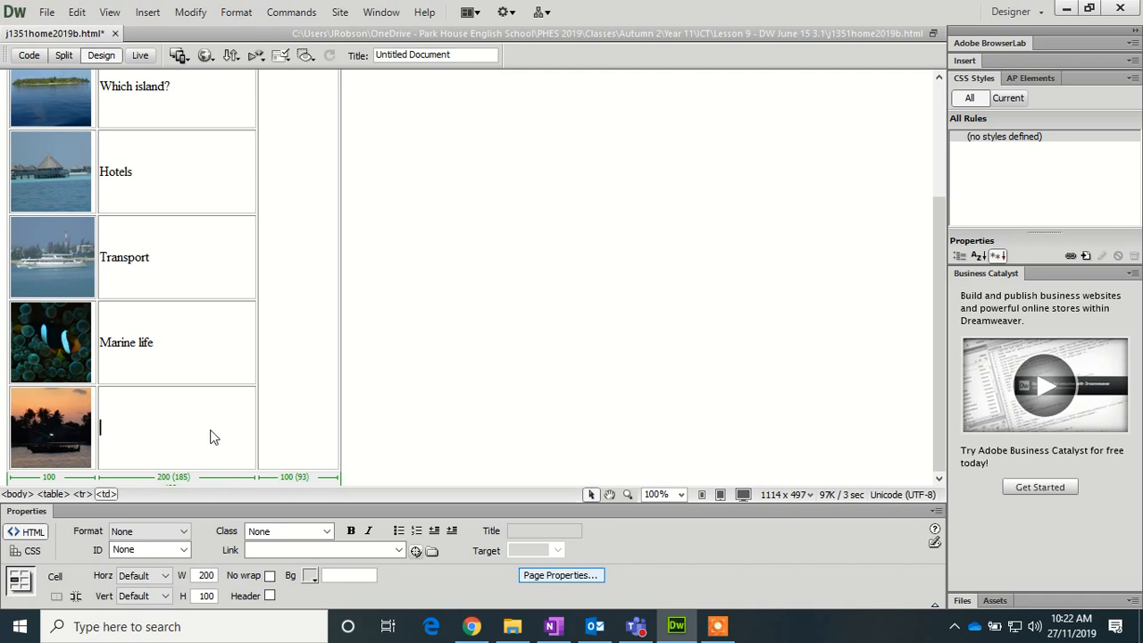
text(Paradise found)
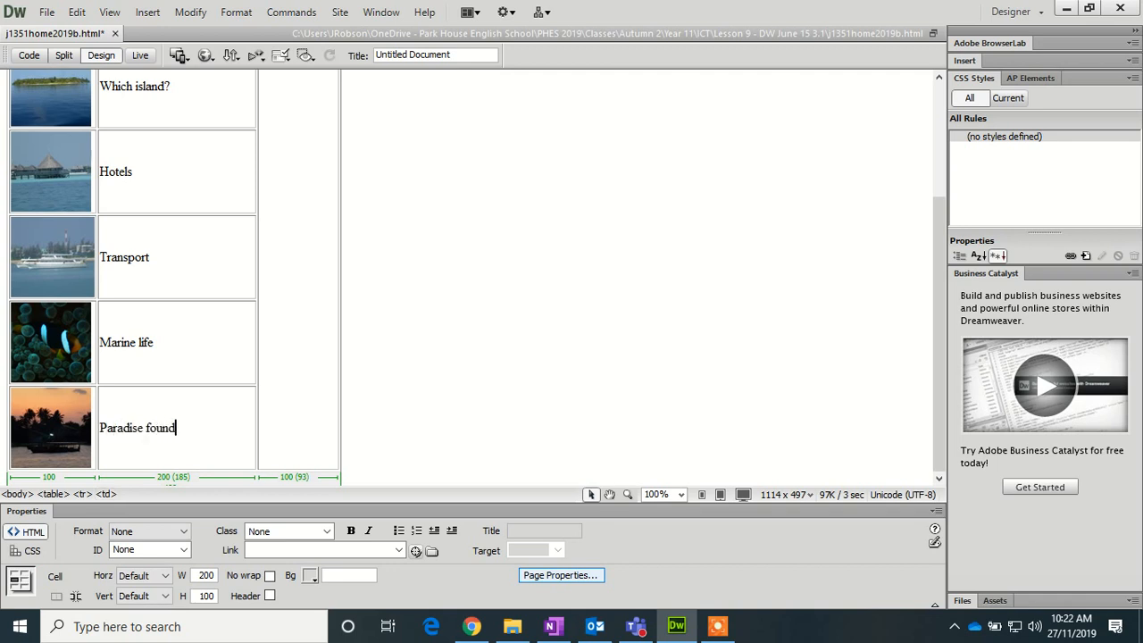
text(!)
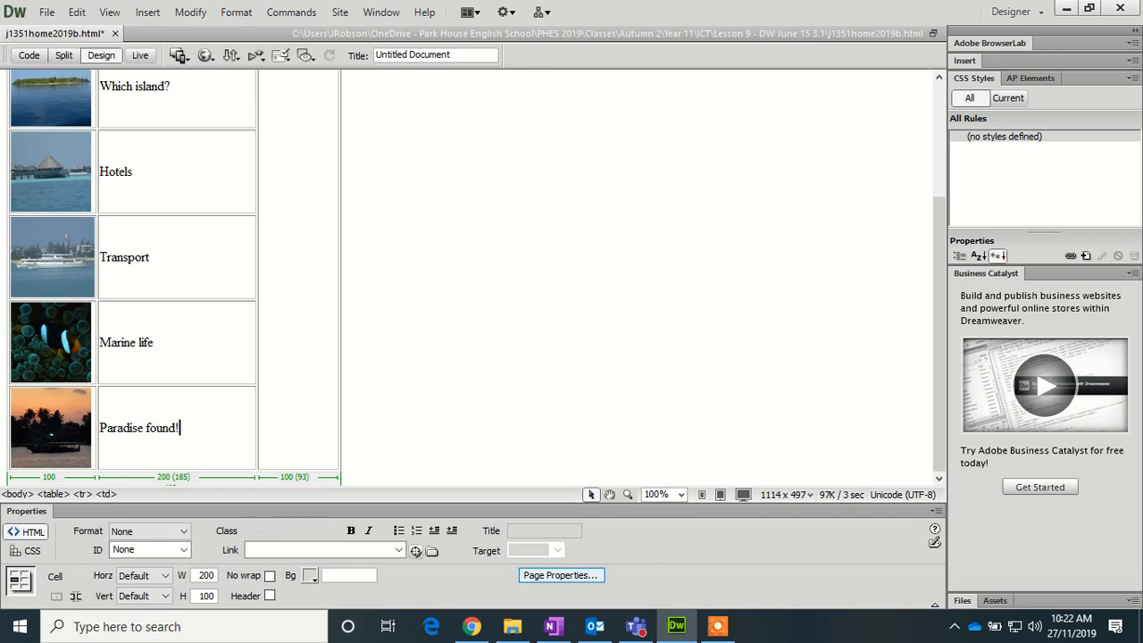
click(61, 262)
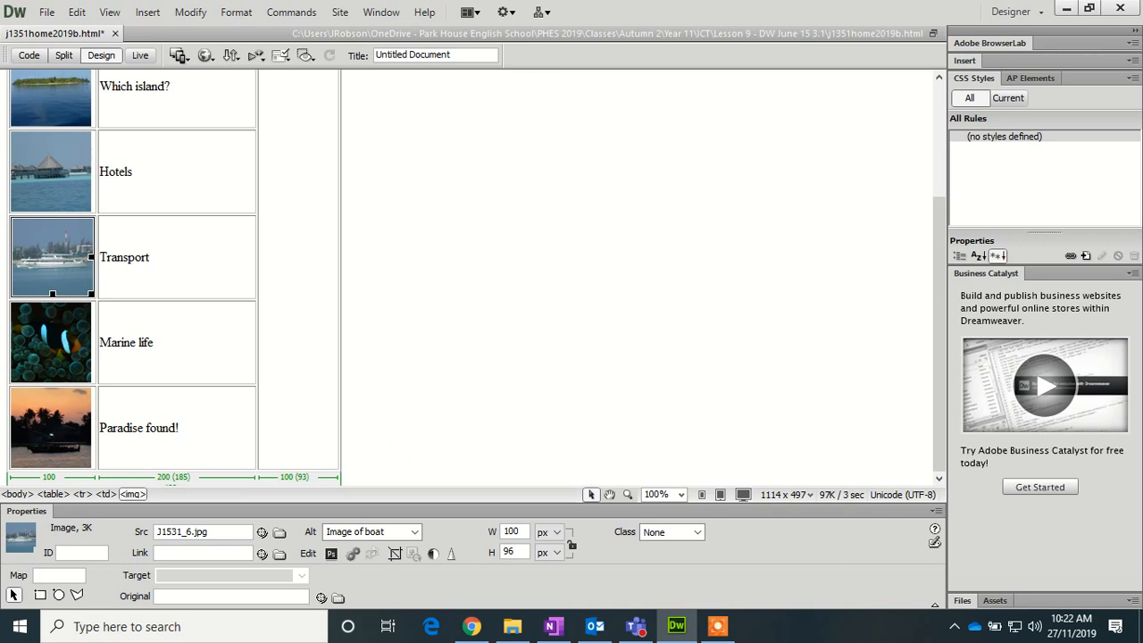
- Change the boat image's width from 100 to 96 px, making it 96×96
double_click(513, 531)
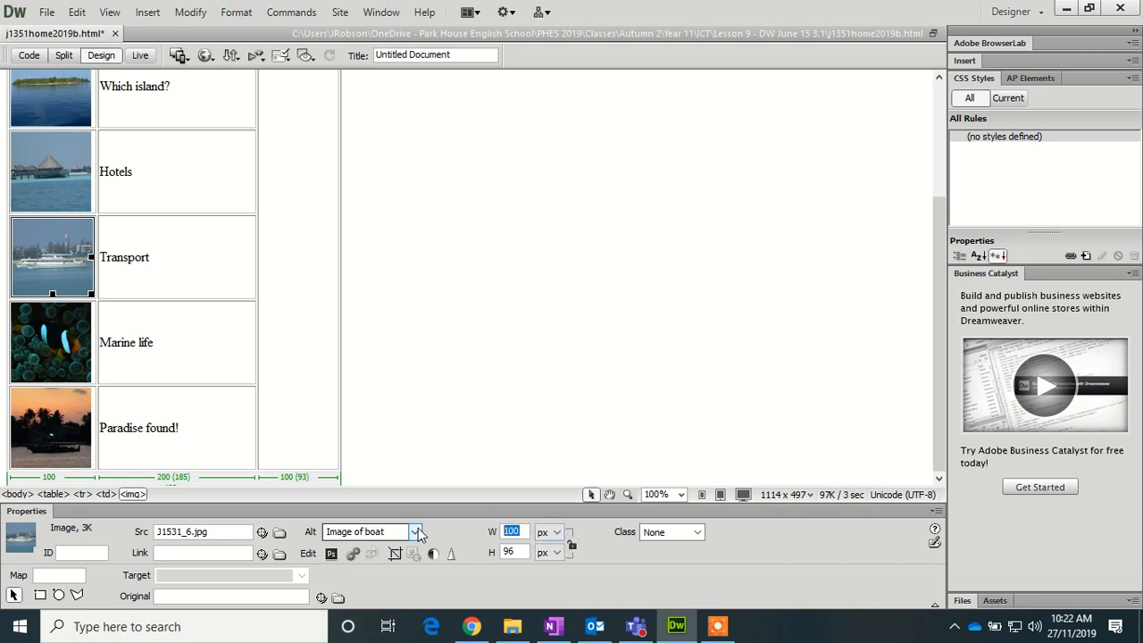
text(96)
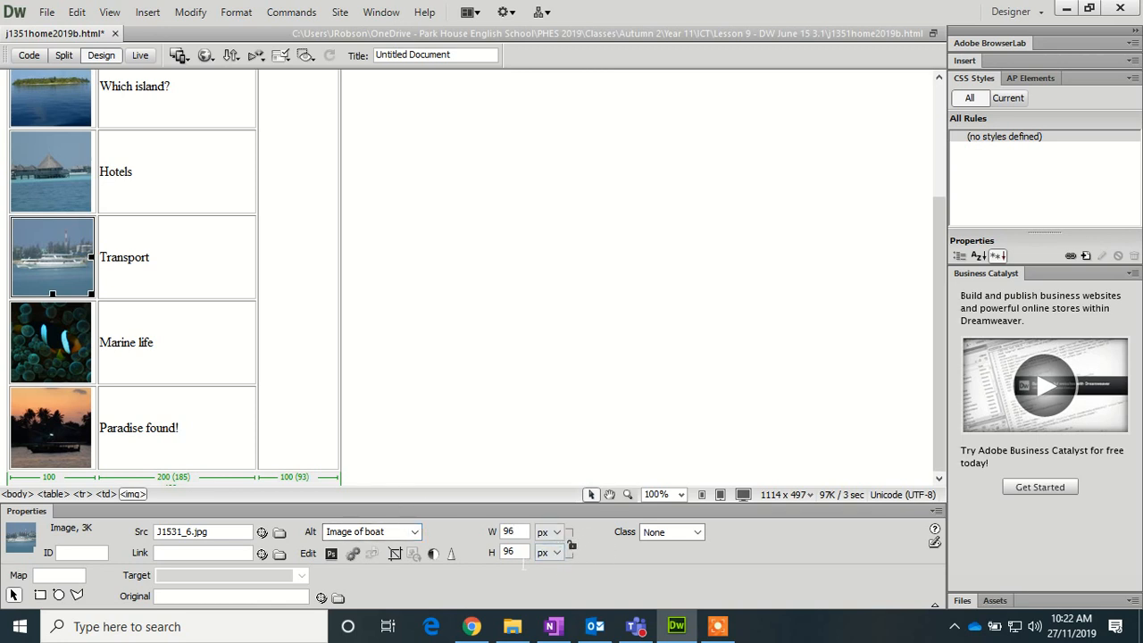
key(Return)
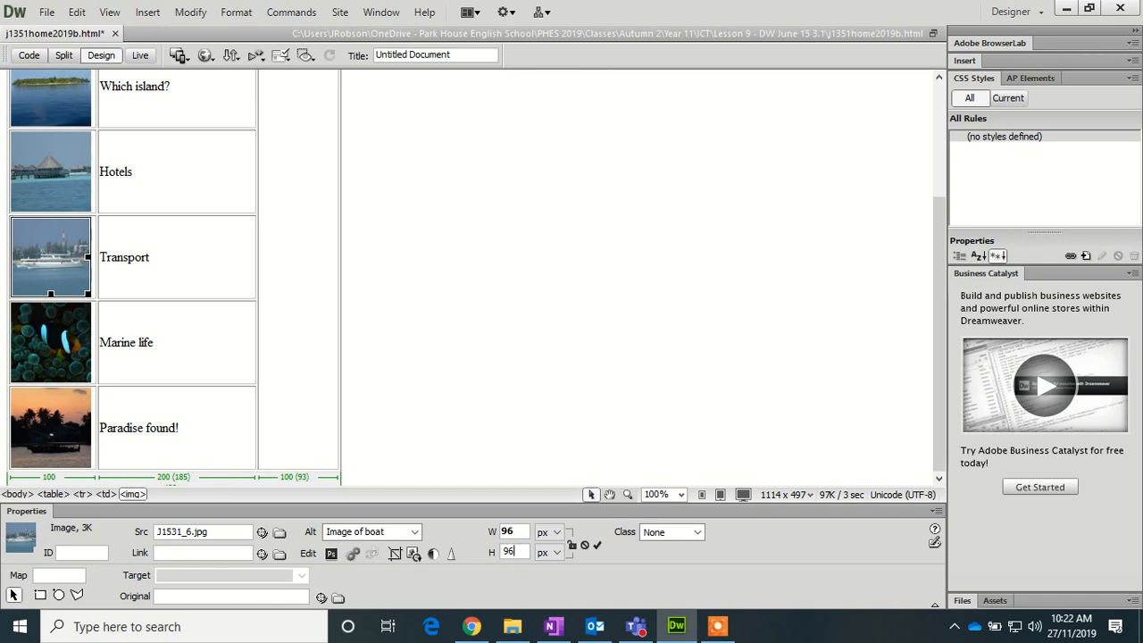
click(222, 478)
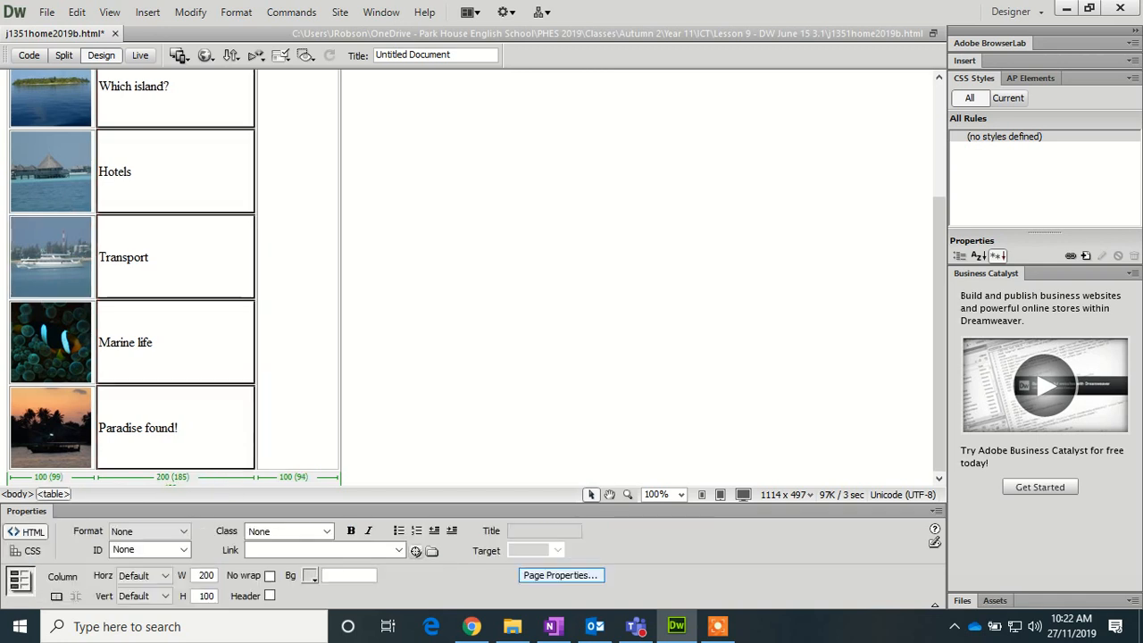
scroll(256, 359, up, 3)
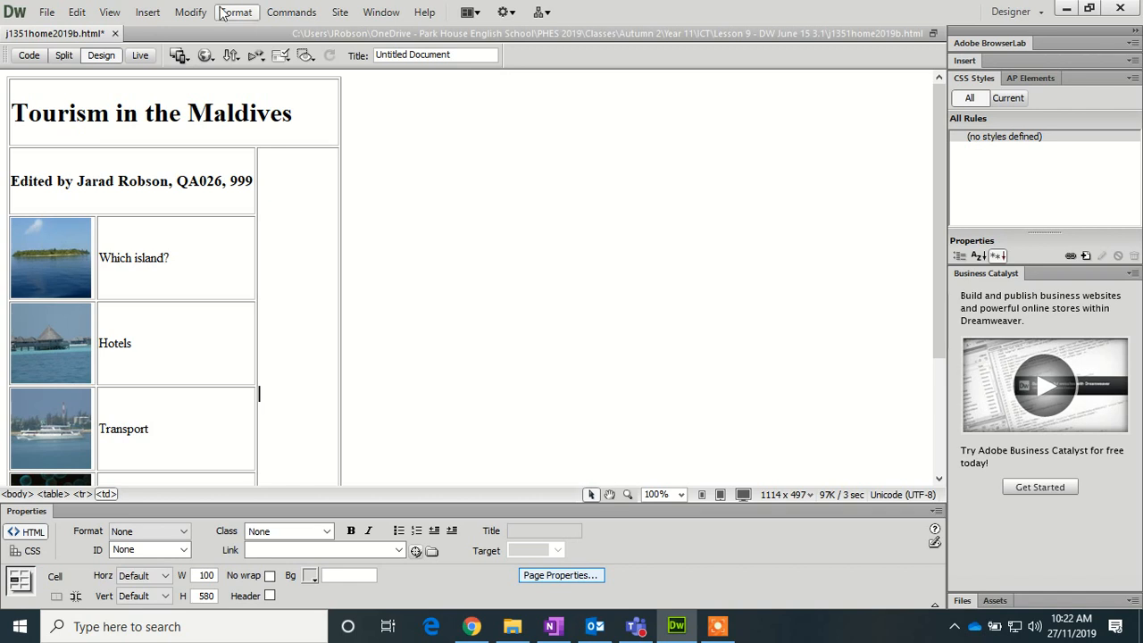
- Insert J1531fish.jpg into the tall right-hand cell with alt text 'Image of fish side'
click(146, 15)
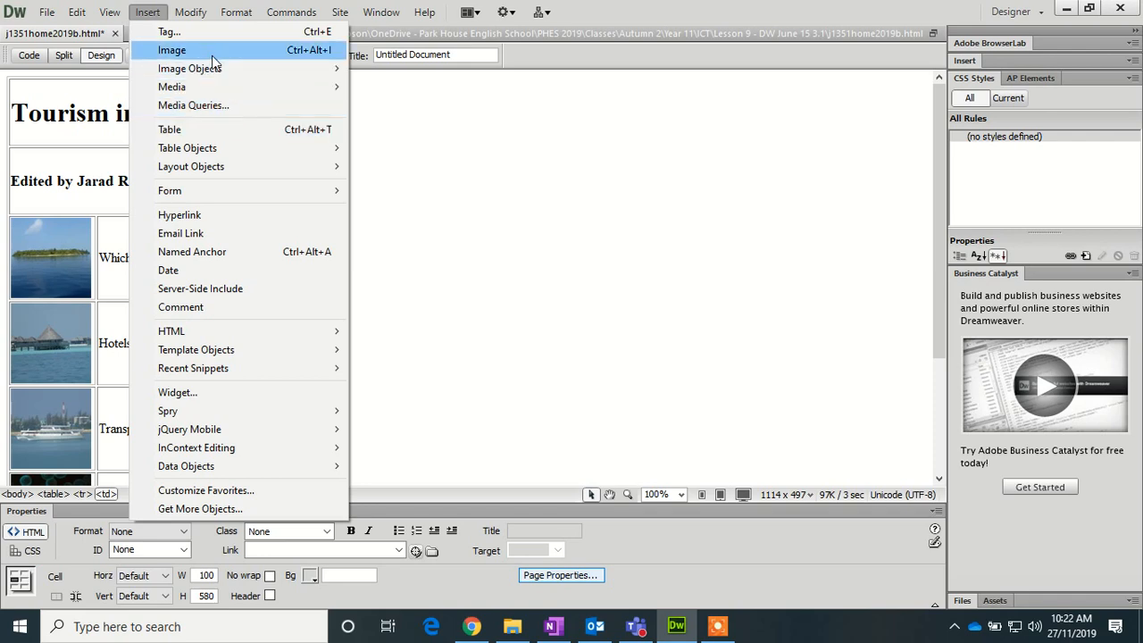
click(172, 50)
drag(654, 244, 652, 331)
click(379, 303)
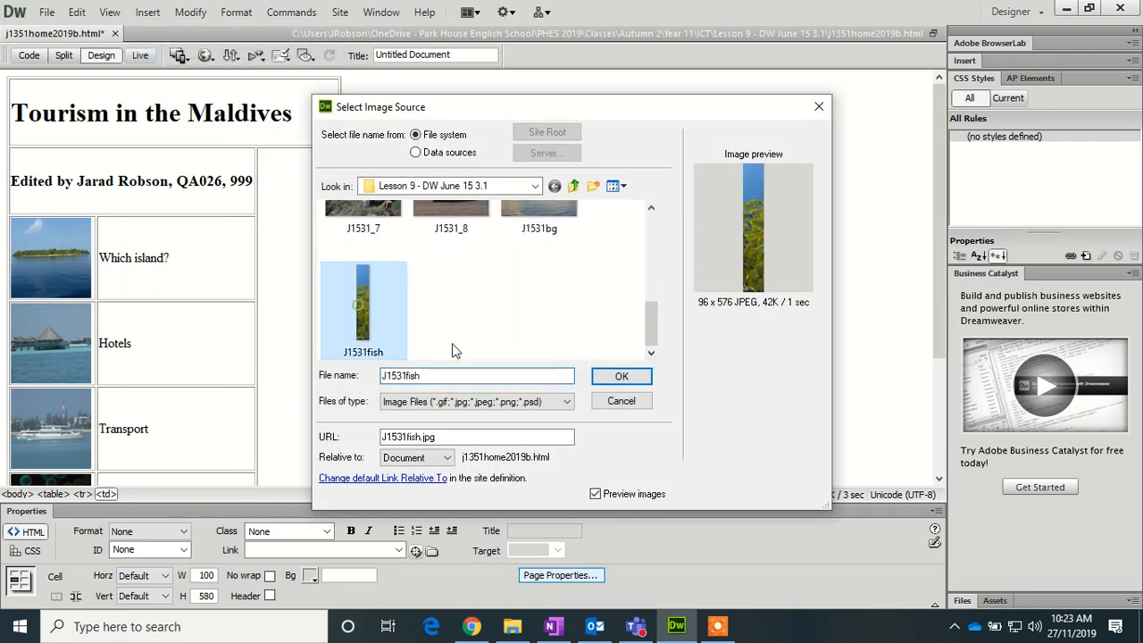
click(621, 376)
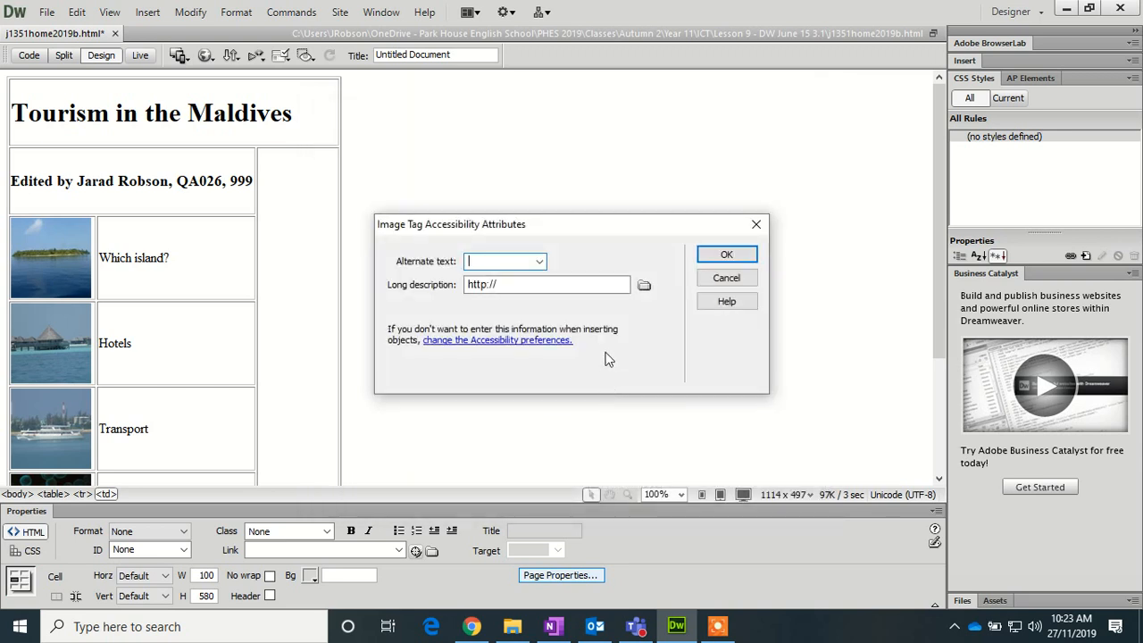
text(Imag)
text(e o)
text(f fish side)
click(725, 255)
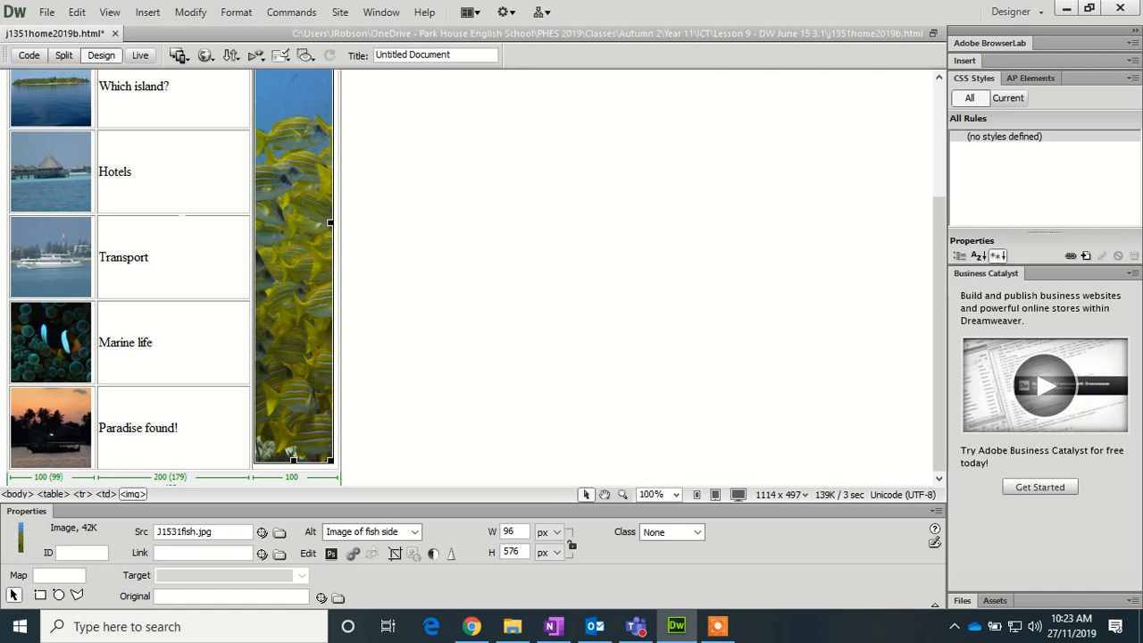
- Format the five caption cells as Heading 2
click(191, 427)
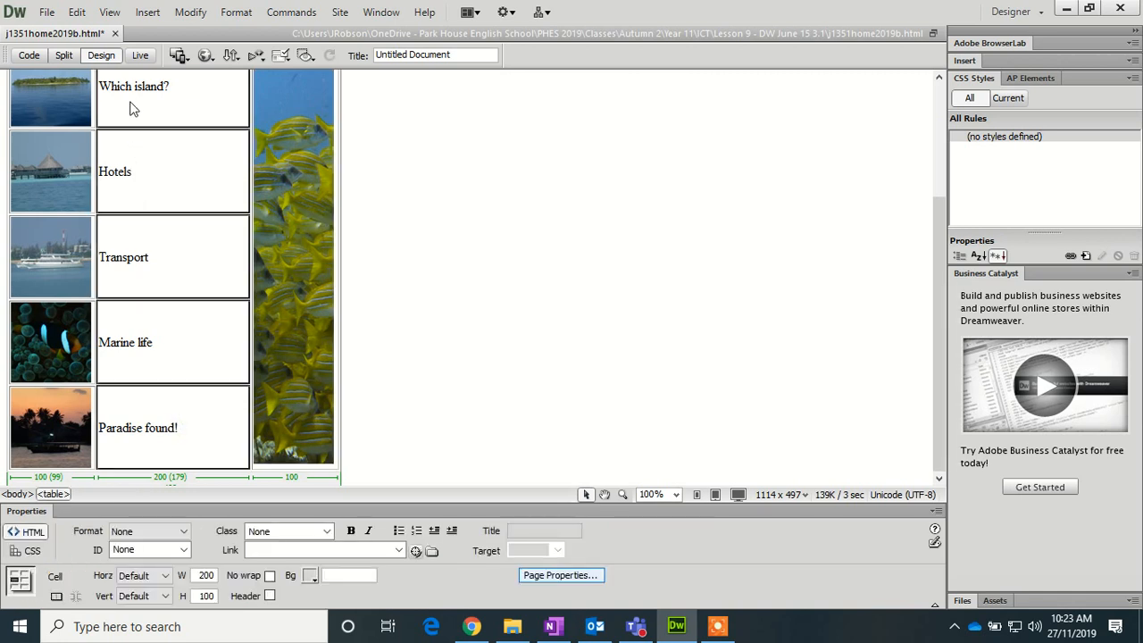
click(179, 531)
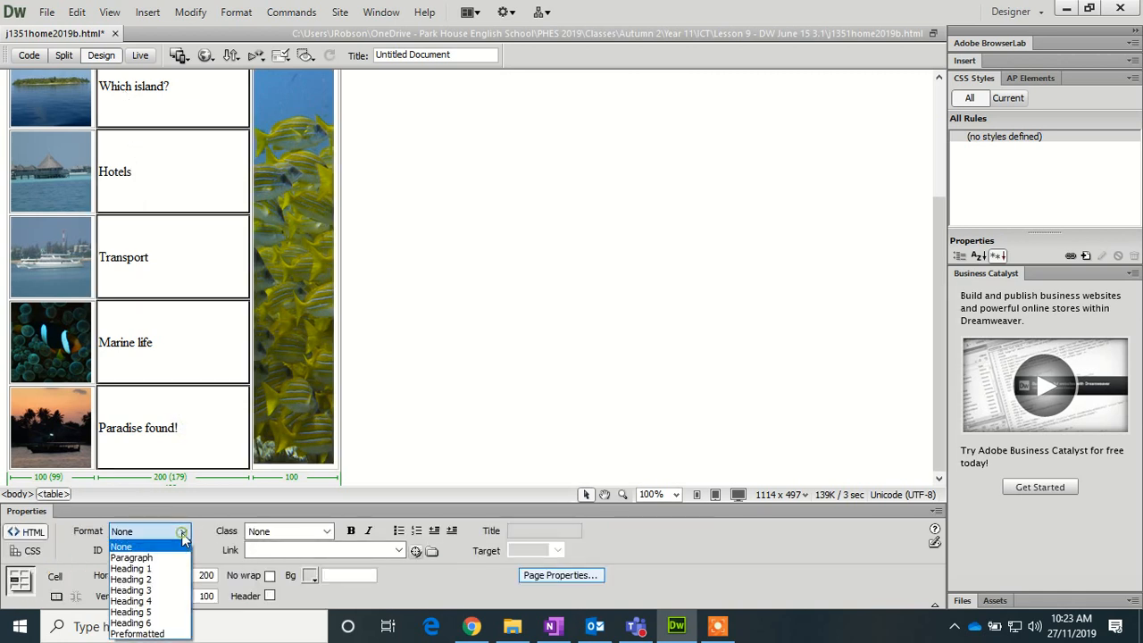
click(160, 584)
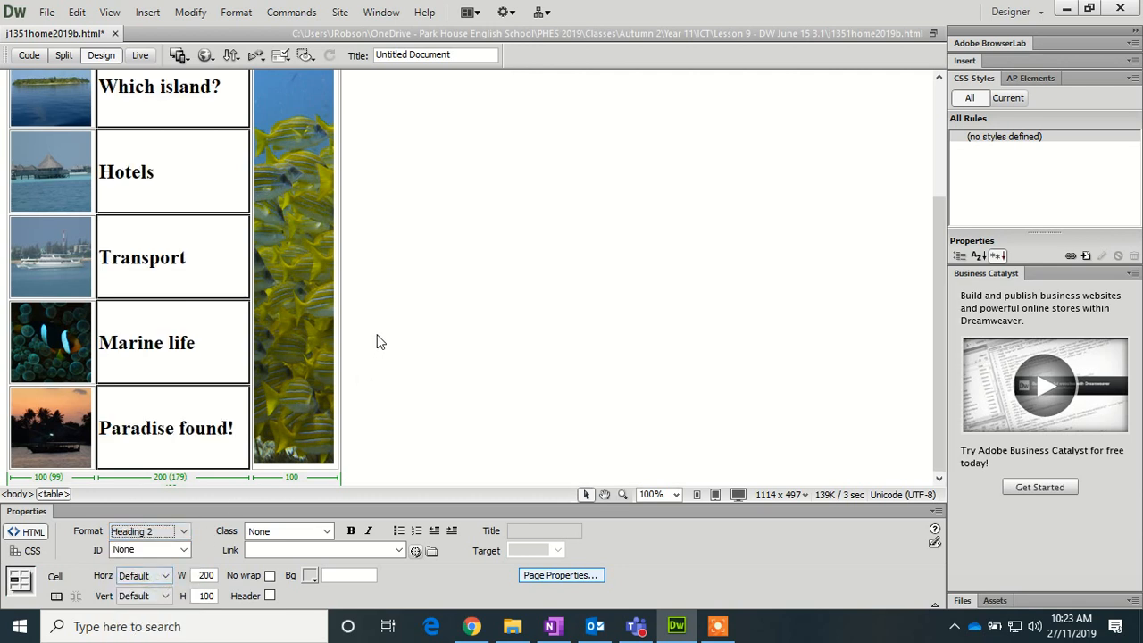
scroll(378, 339, up, 3)
scroll(360, 335, down, 1)
scroll(360, 335, up, 1)
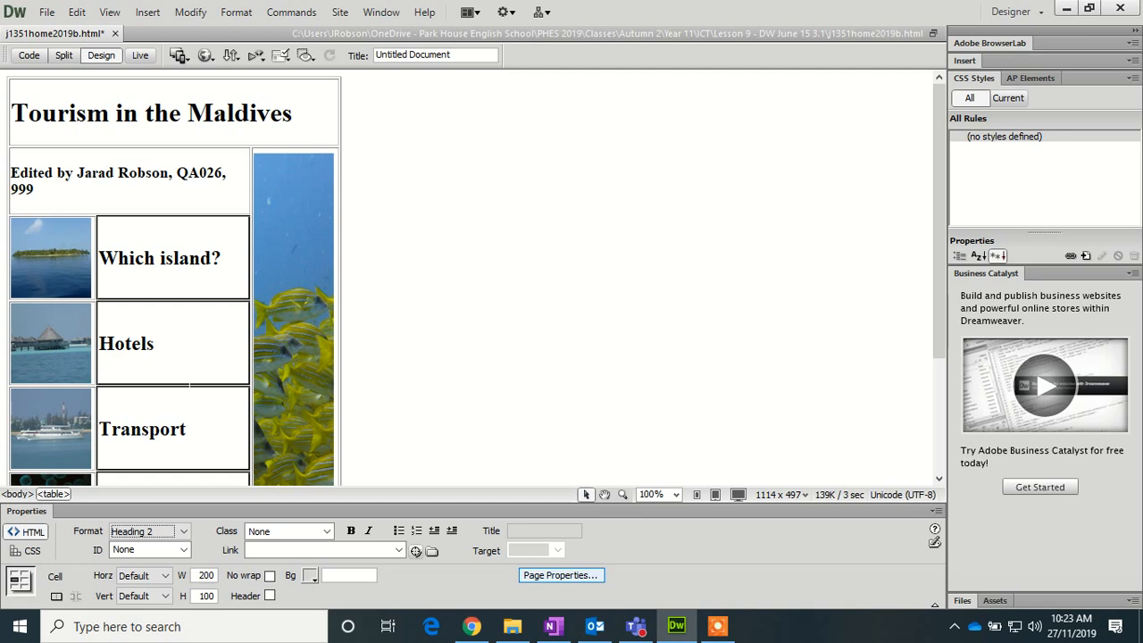
scroll(189, 385, down, 1)
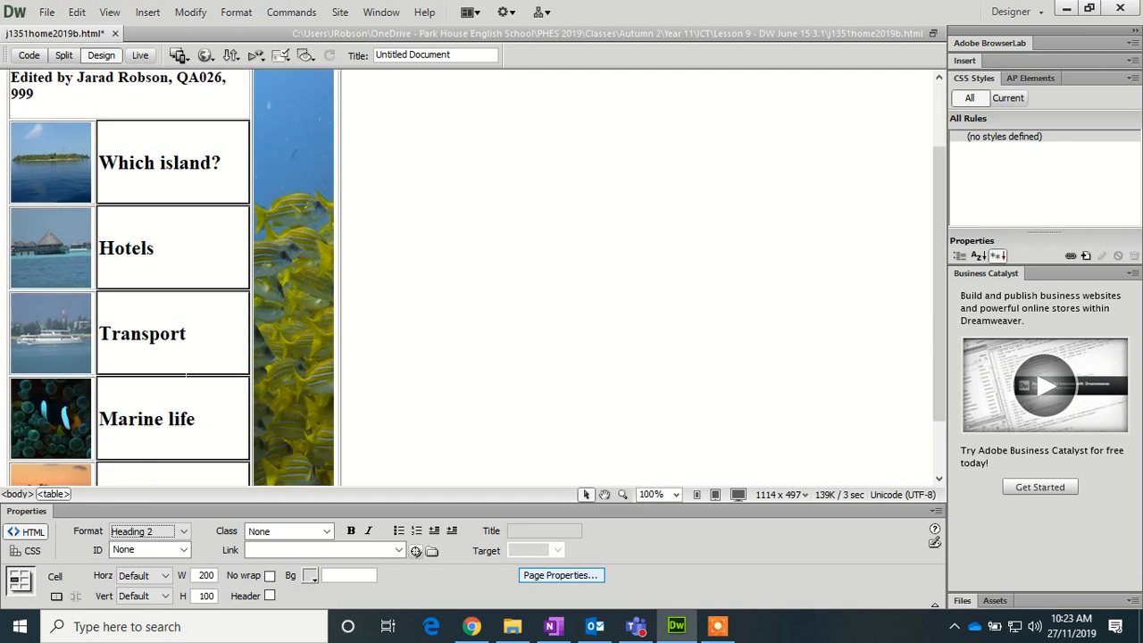
scroll(186, 376, up, 1)
drag(221, 210, 49, 201)
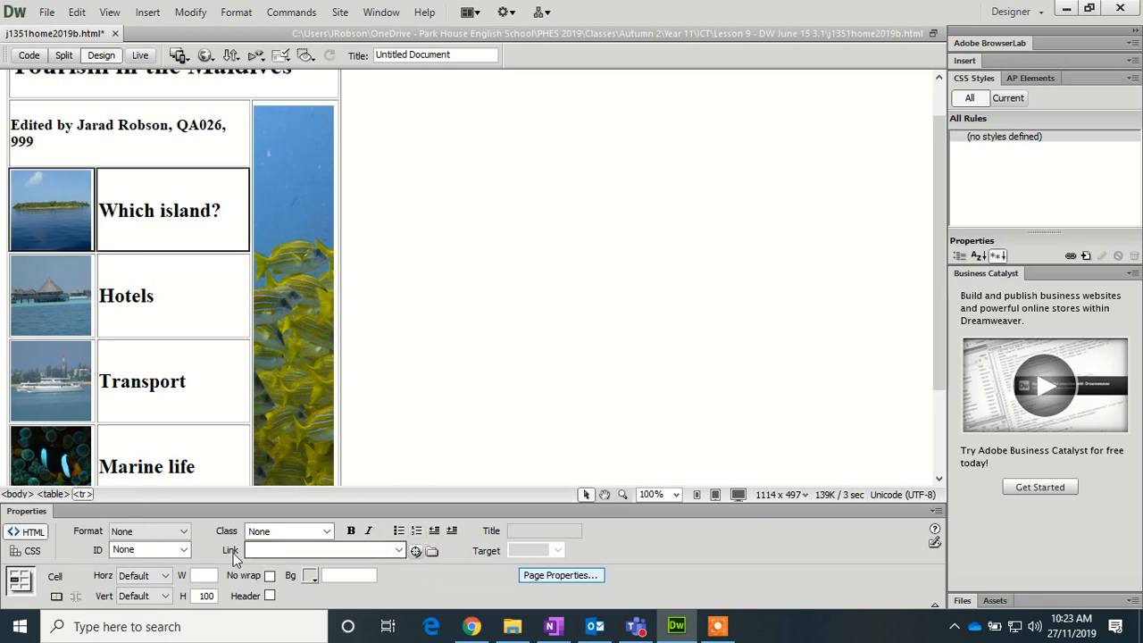
- Link the 'Which island?' caption to J1531island.htm, opening in target _chooseisland
click(431, 552)
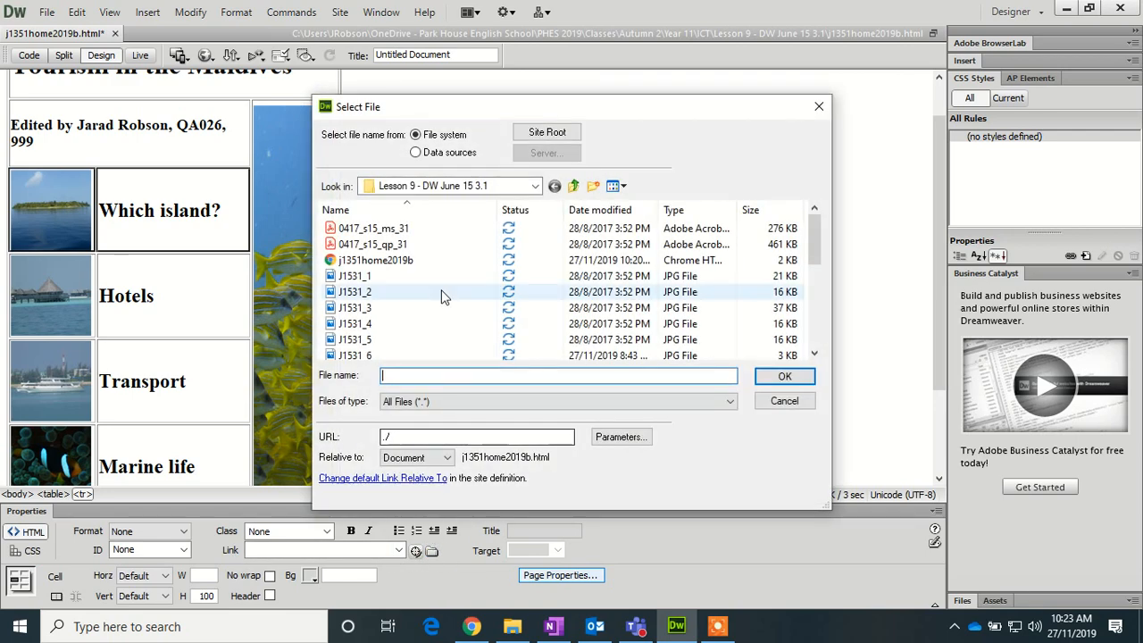
scroll(386, 288, down, 3)
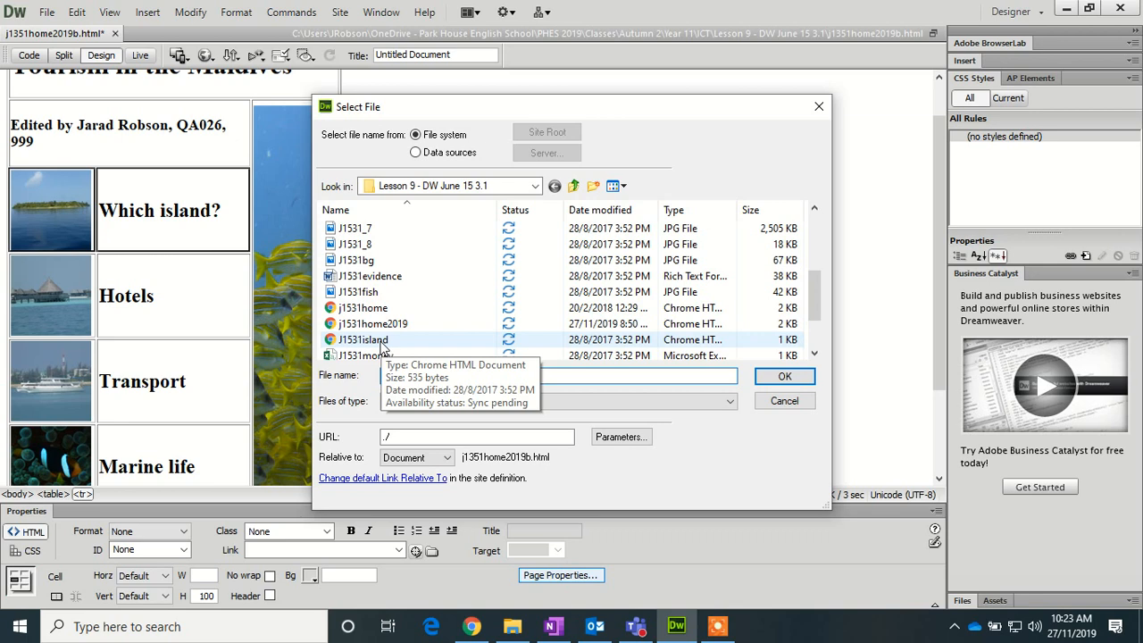
click(367, 339)
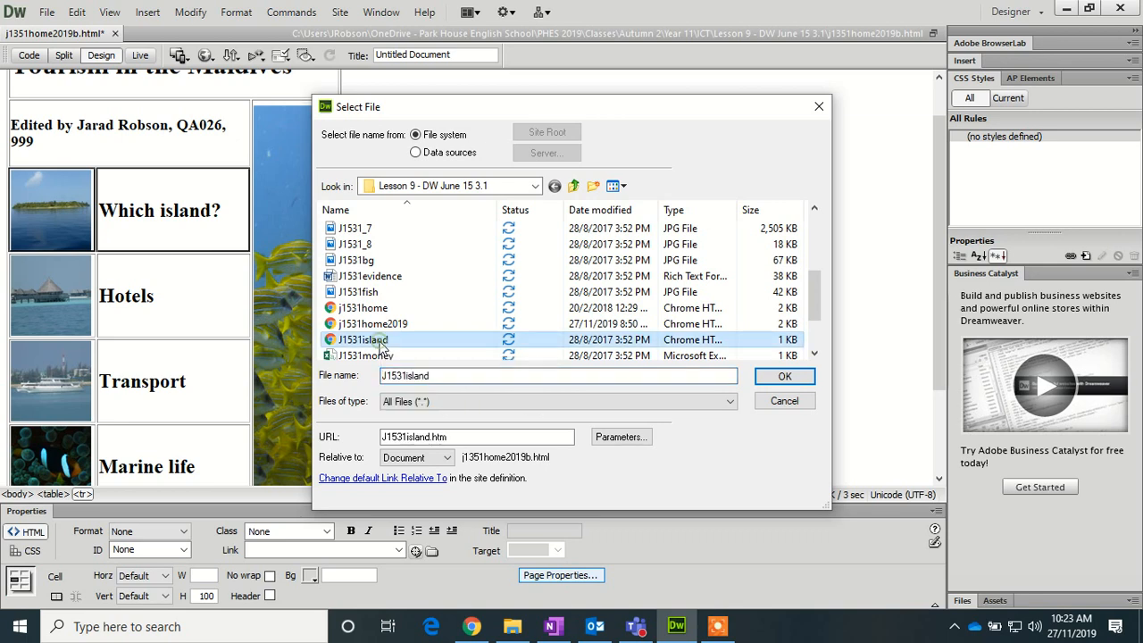
click(776, 377)
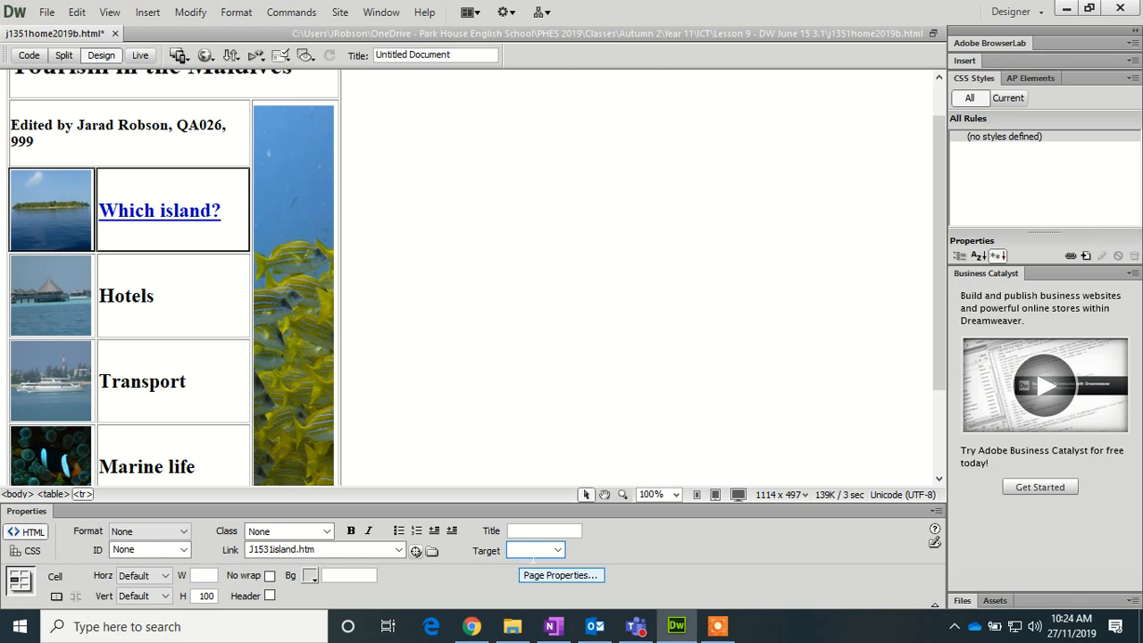
text(_choo)
text(seisland)
key(Home)
- Attach the external style sheet J1531style.css to the page
click(1071, 256)
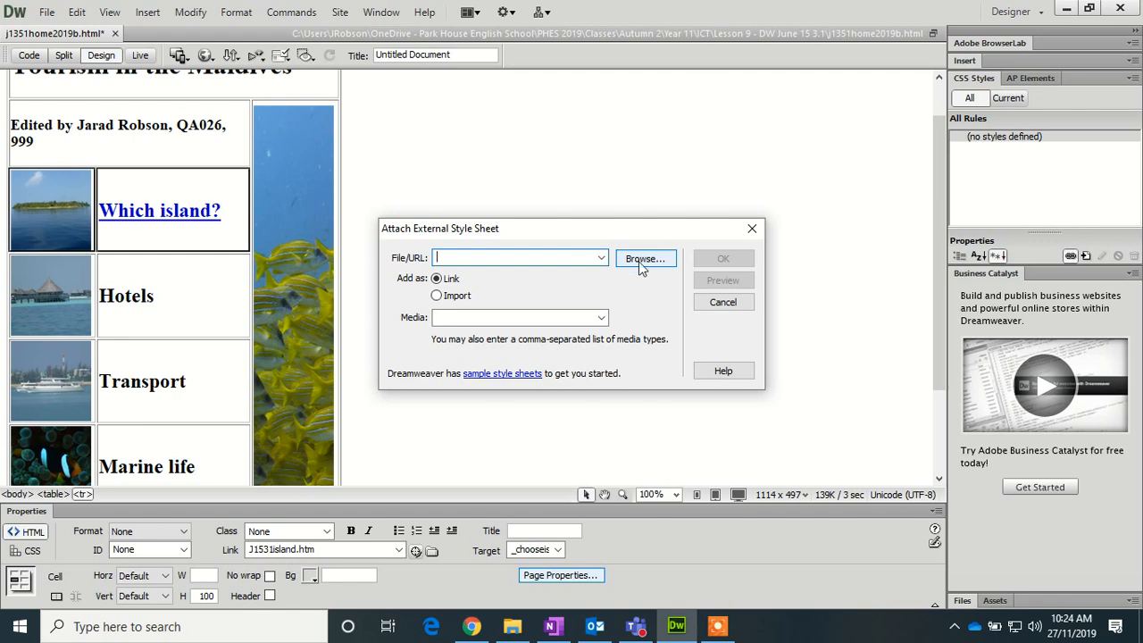
click(640, 261)
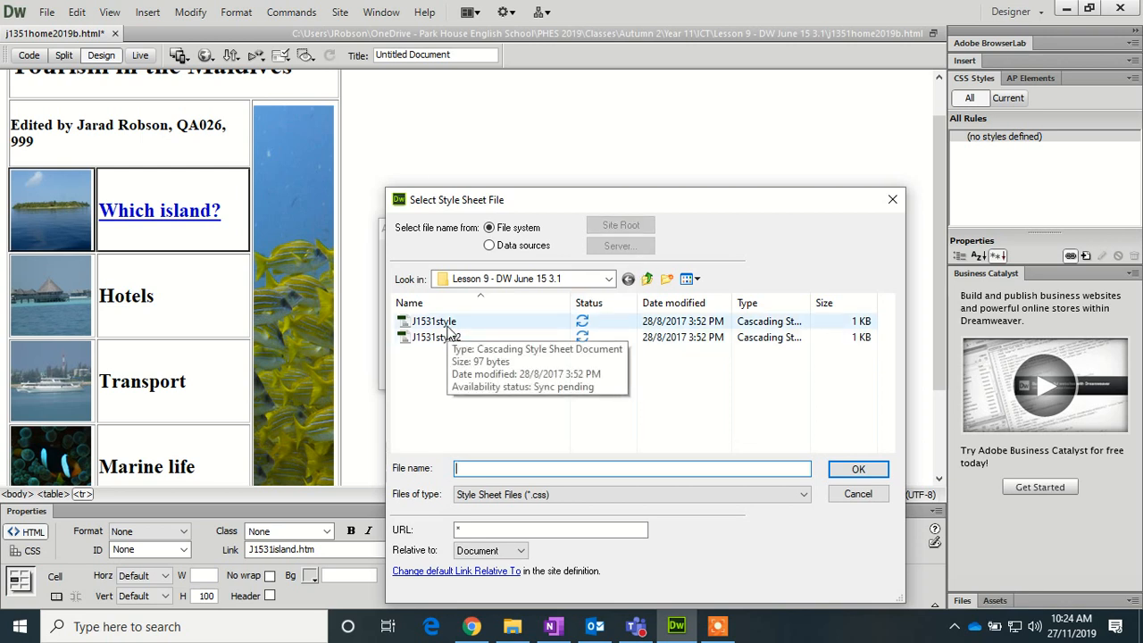
click(446, 323)
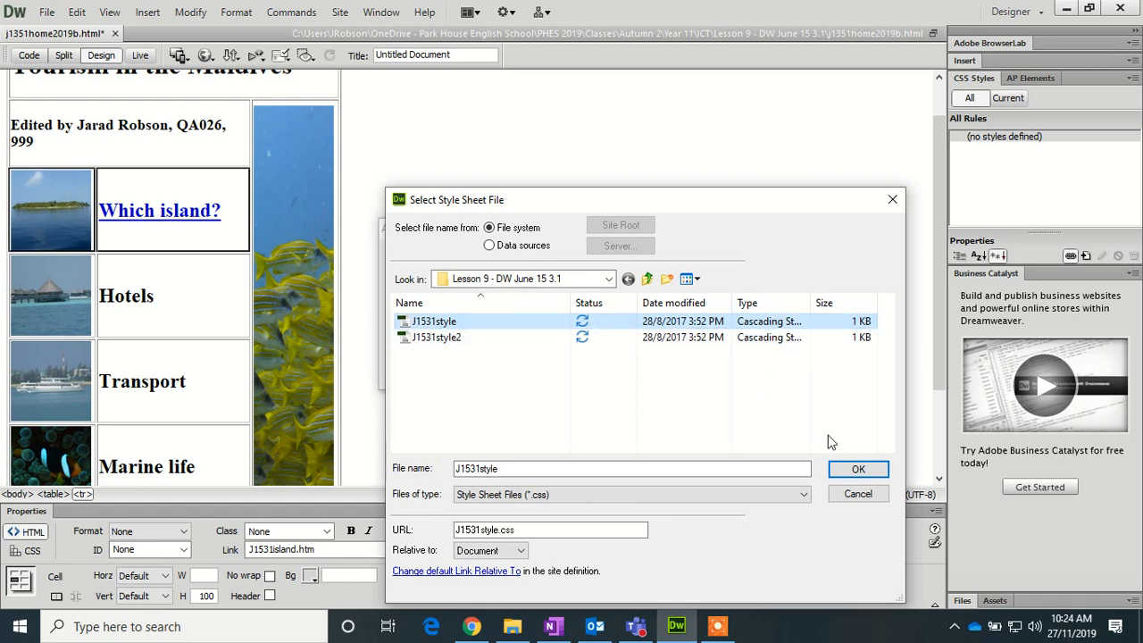
click(848, 472)
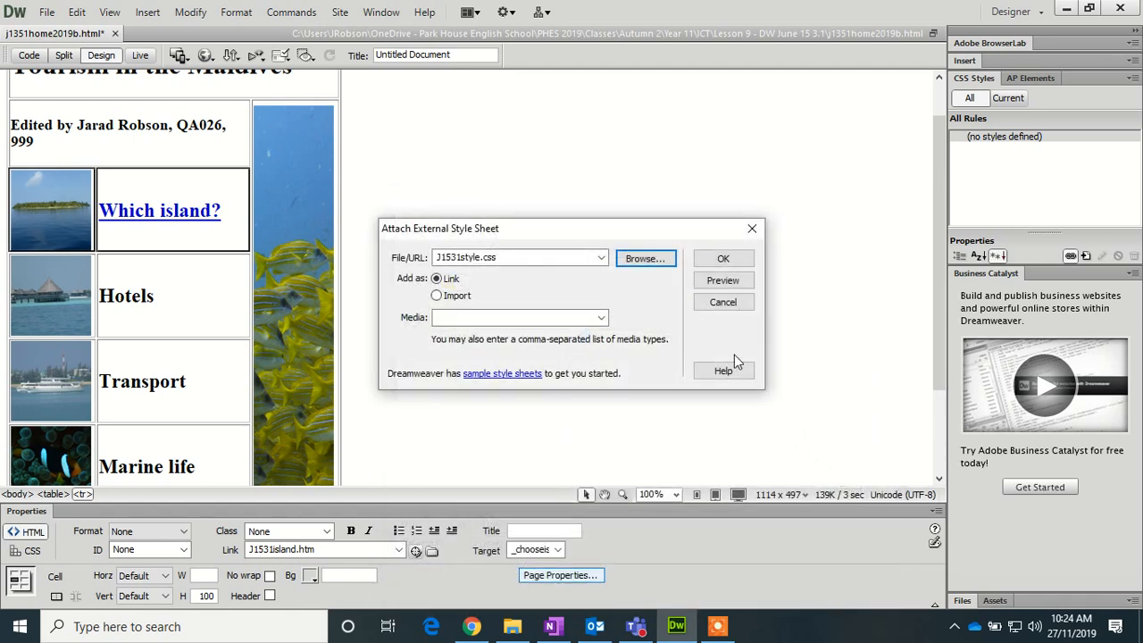
click(714, 259)
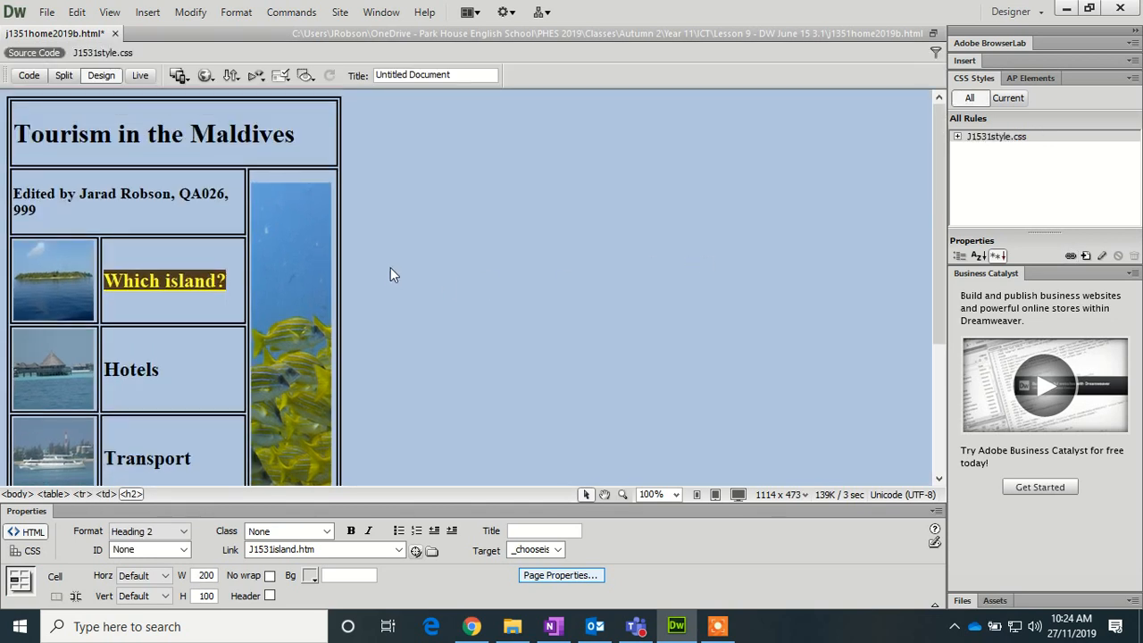
- Save the page and preview it in Chrome
click(205, 75)
click(238, 118)
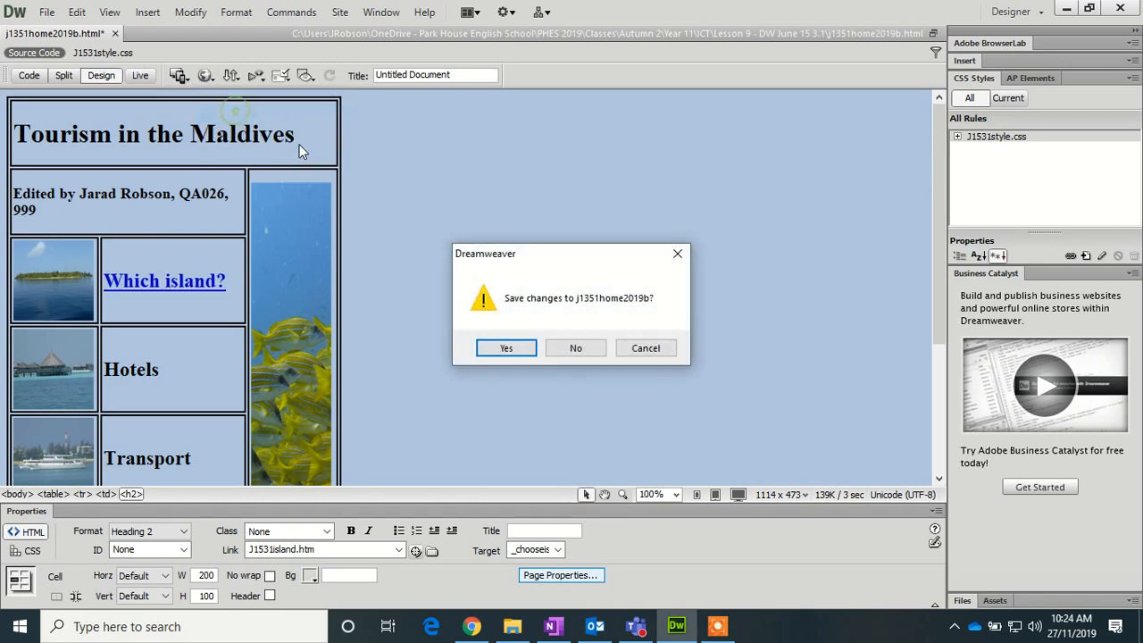
click(521, 355)
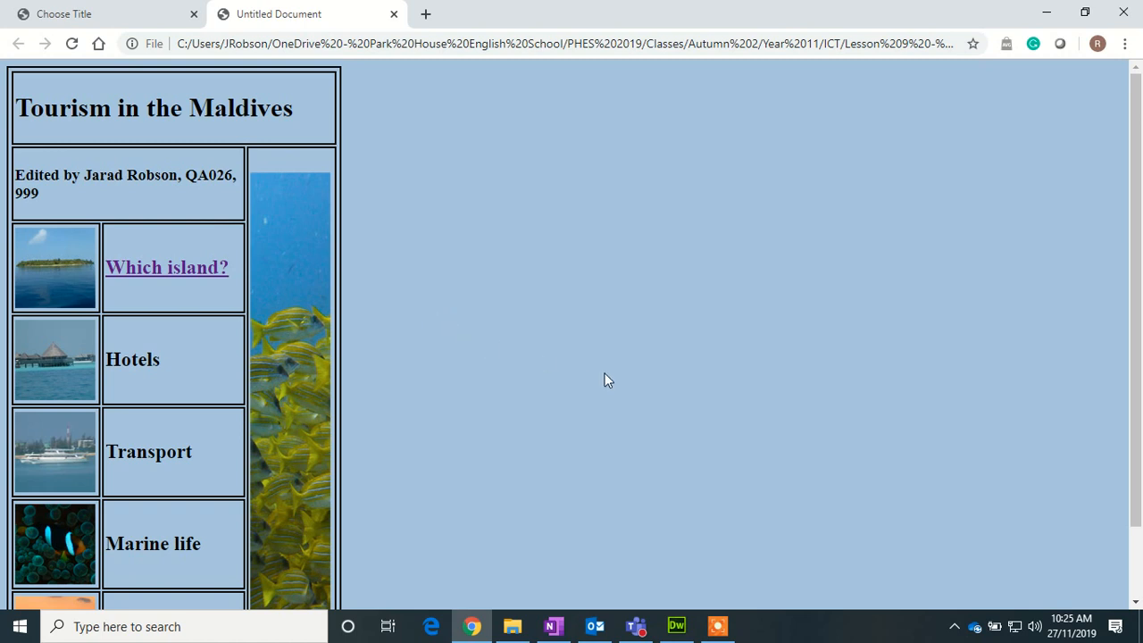
click(717, 625)
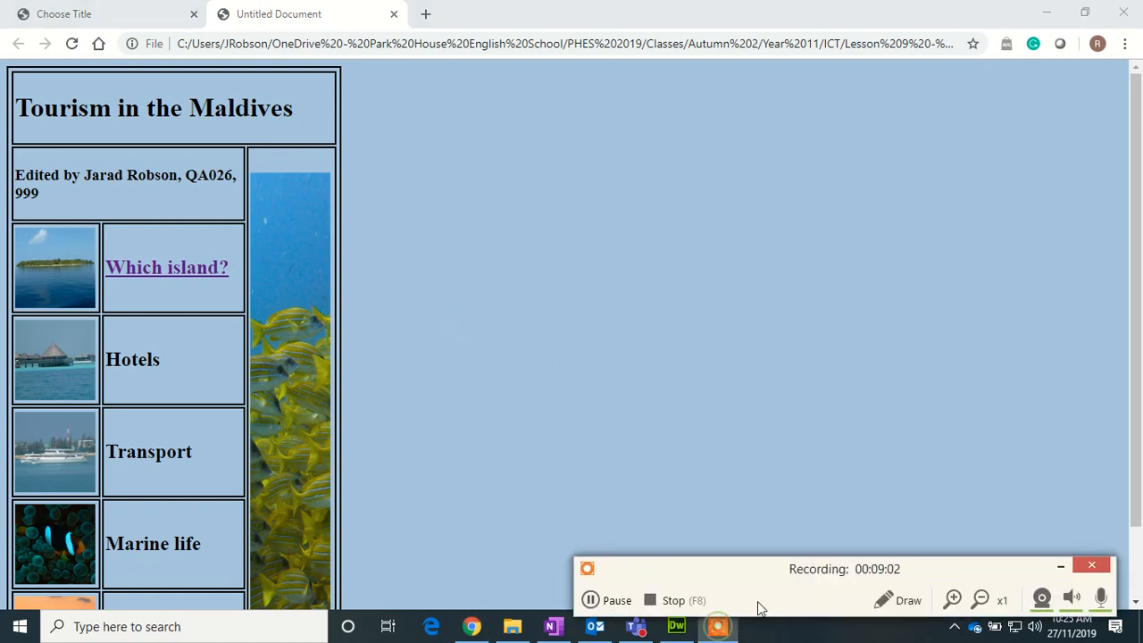